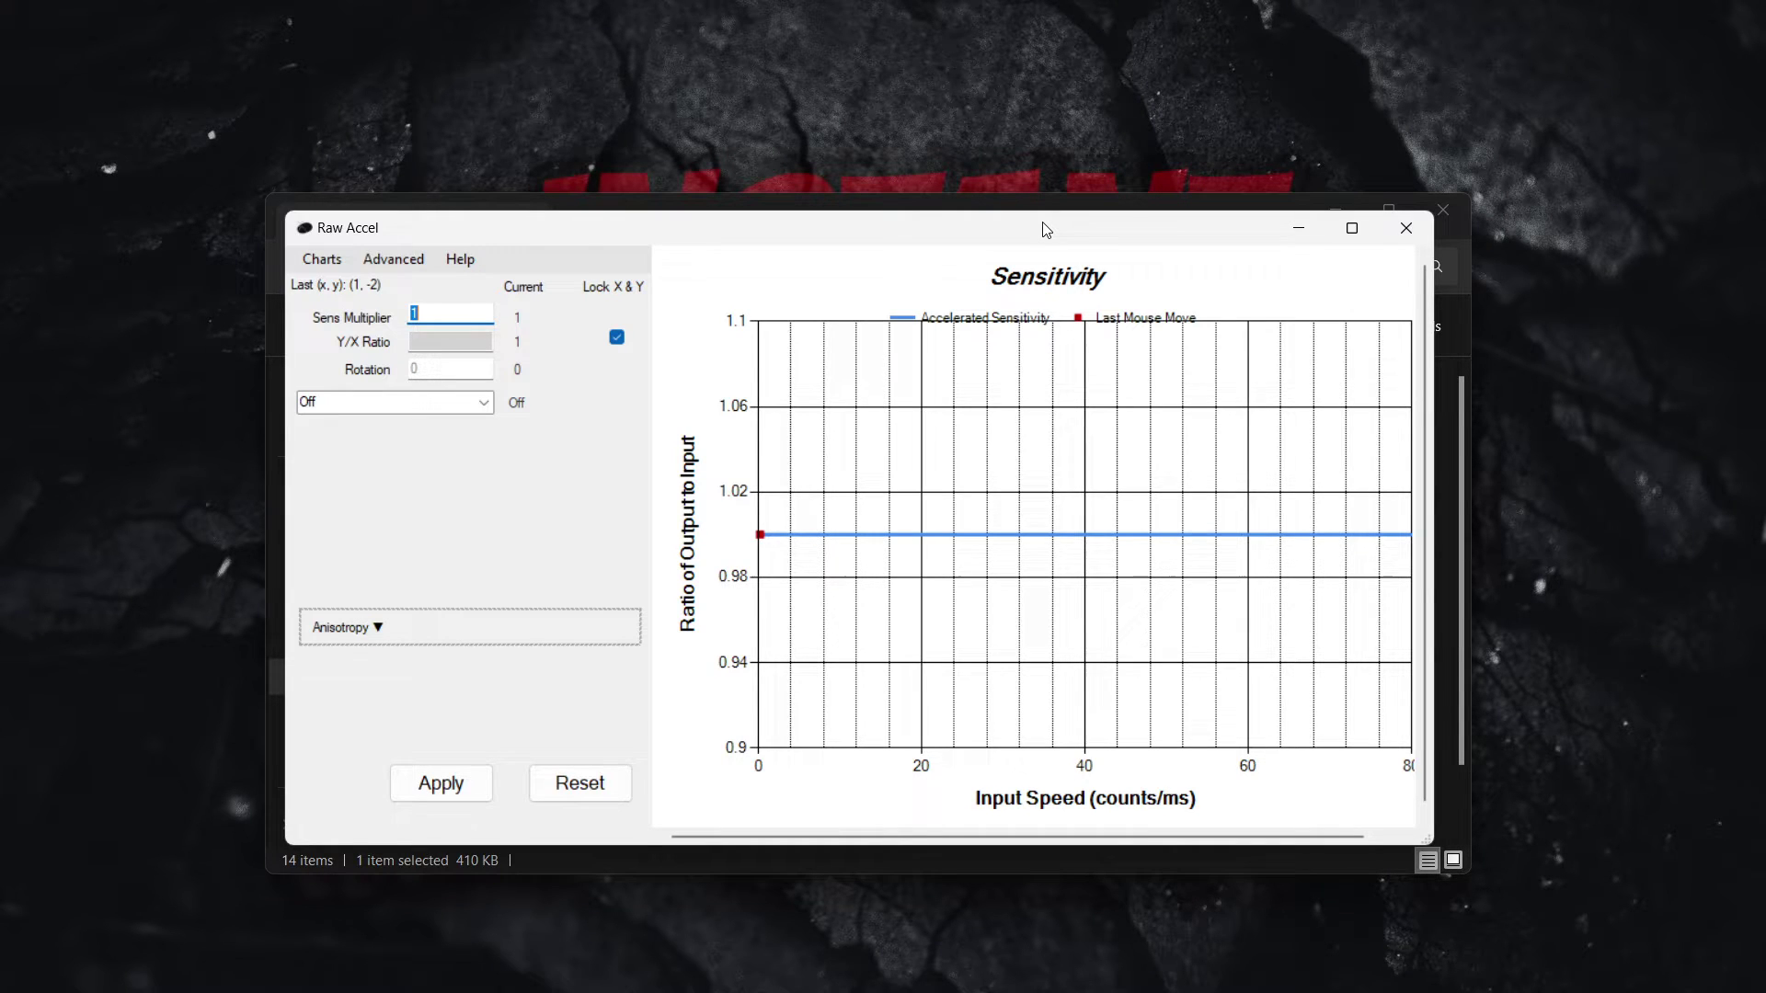
- Search Google for 'raw accel download'
drag(997, 231, 1004, 232)
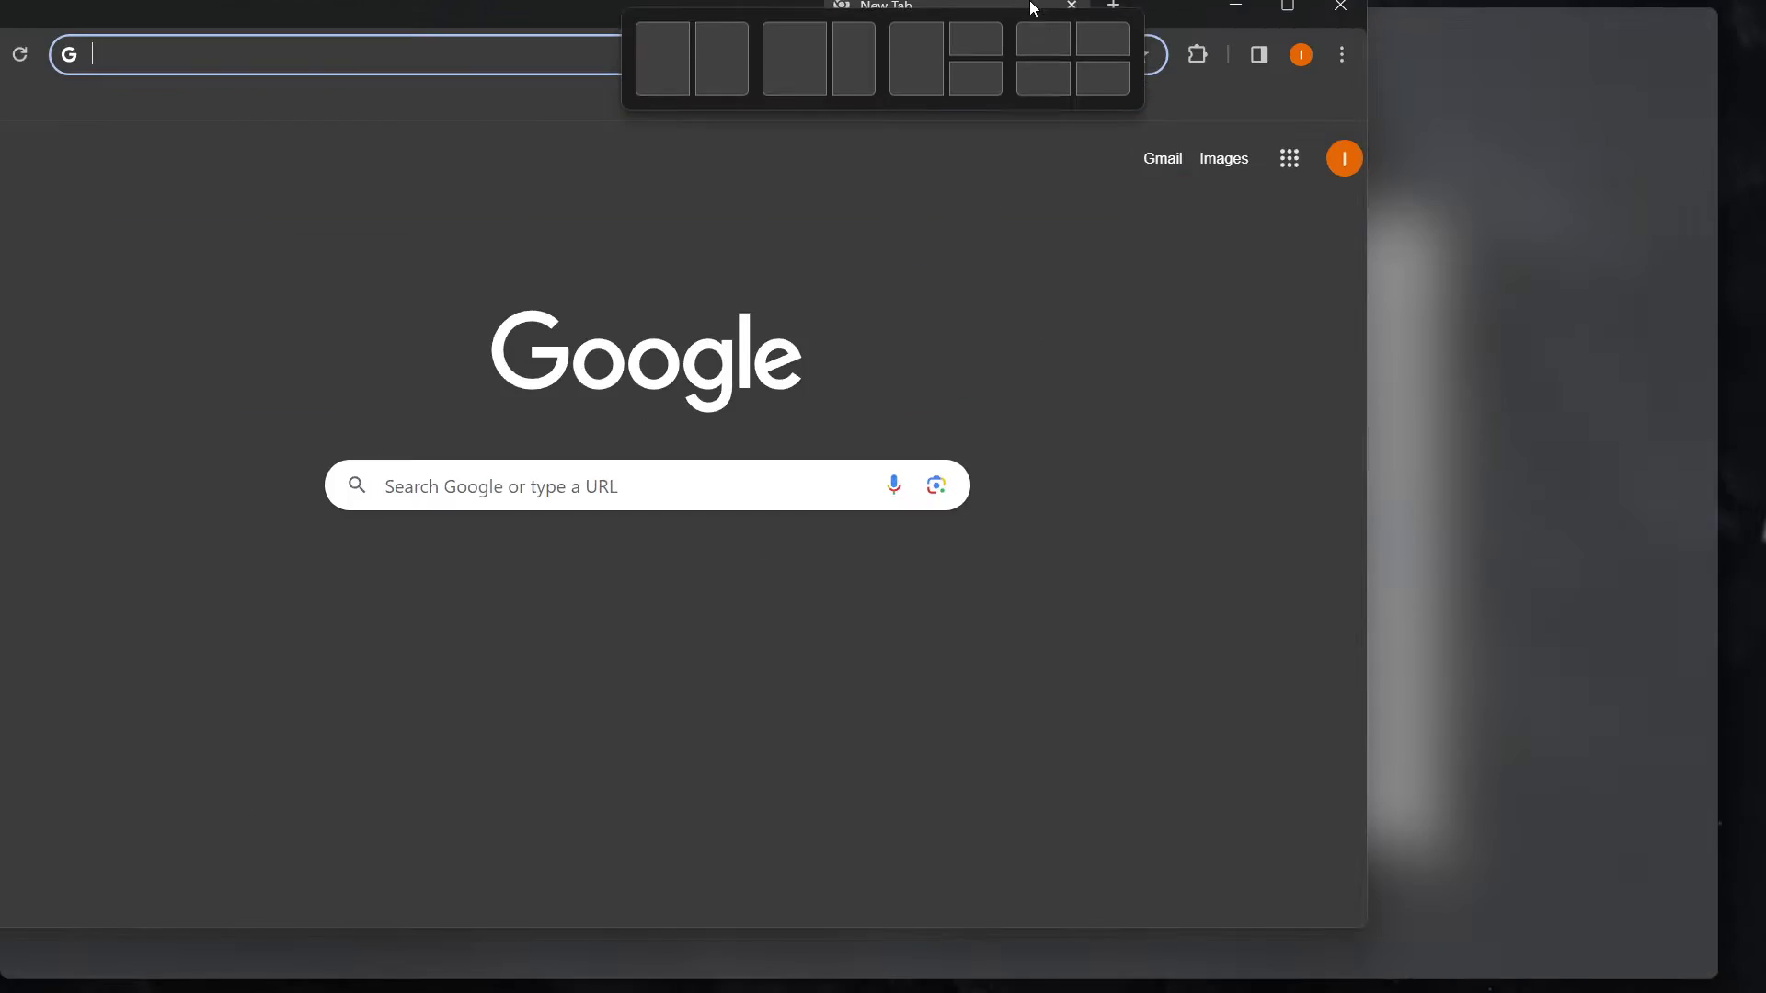
text(raw accel downl)
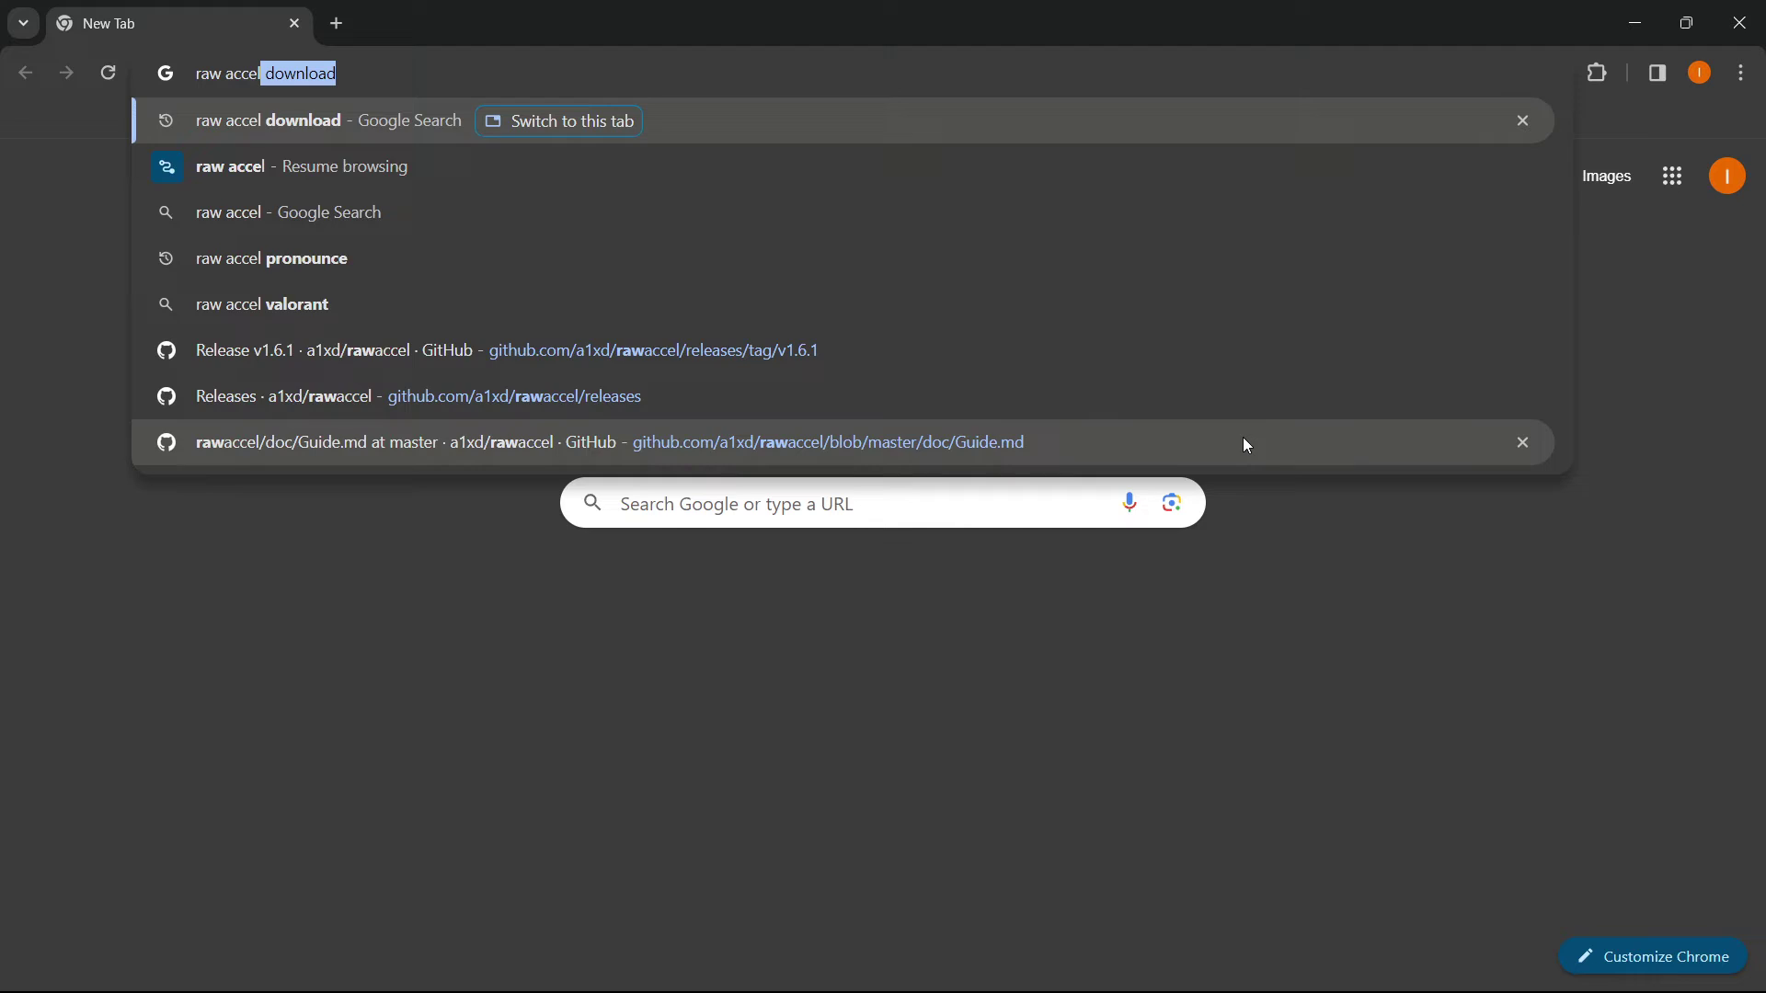
text(oad)
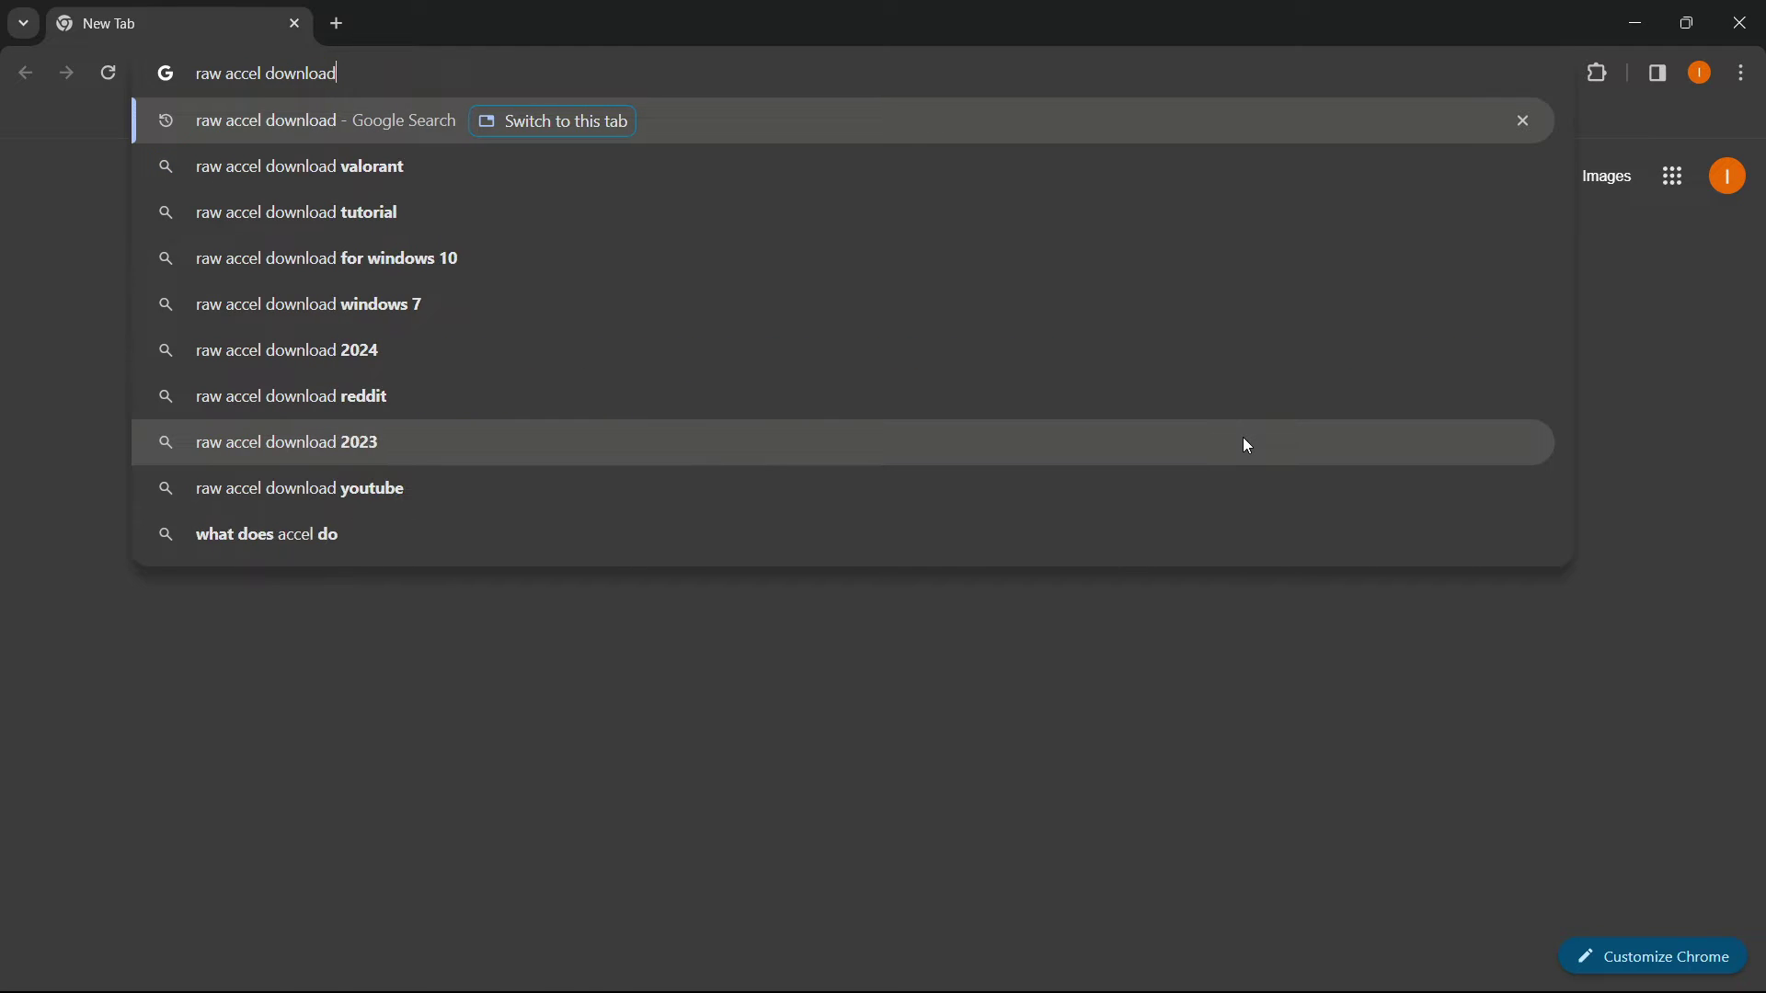
key(Return)
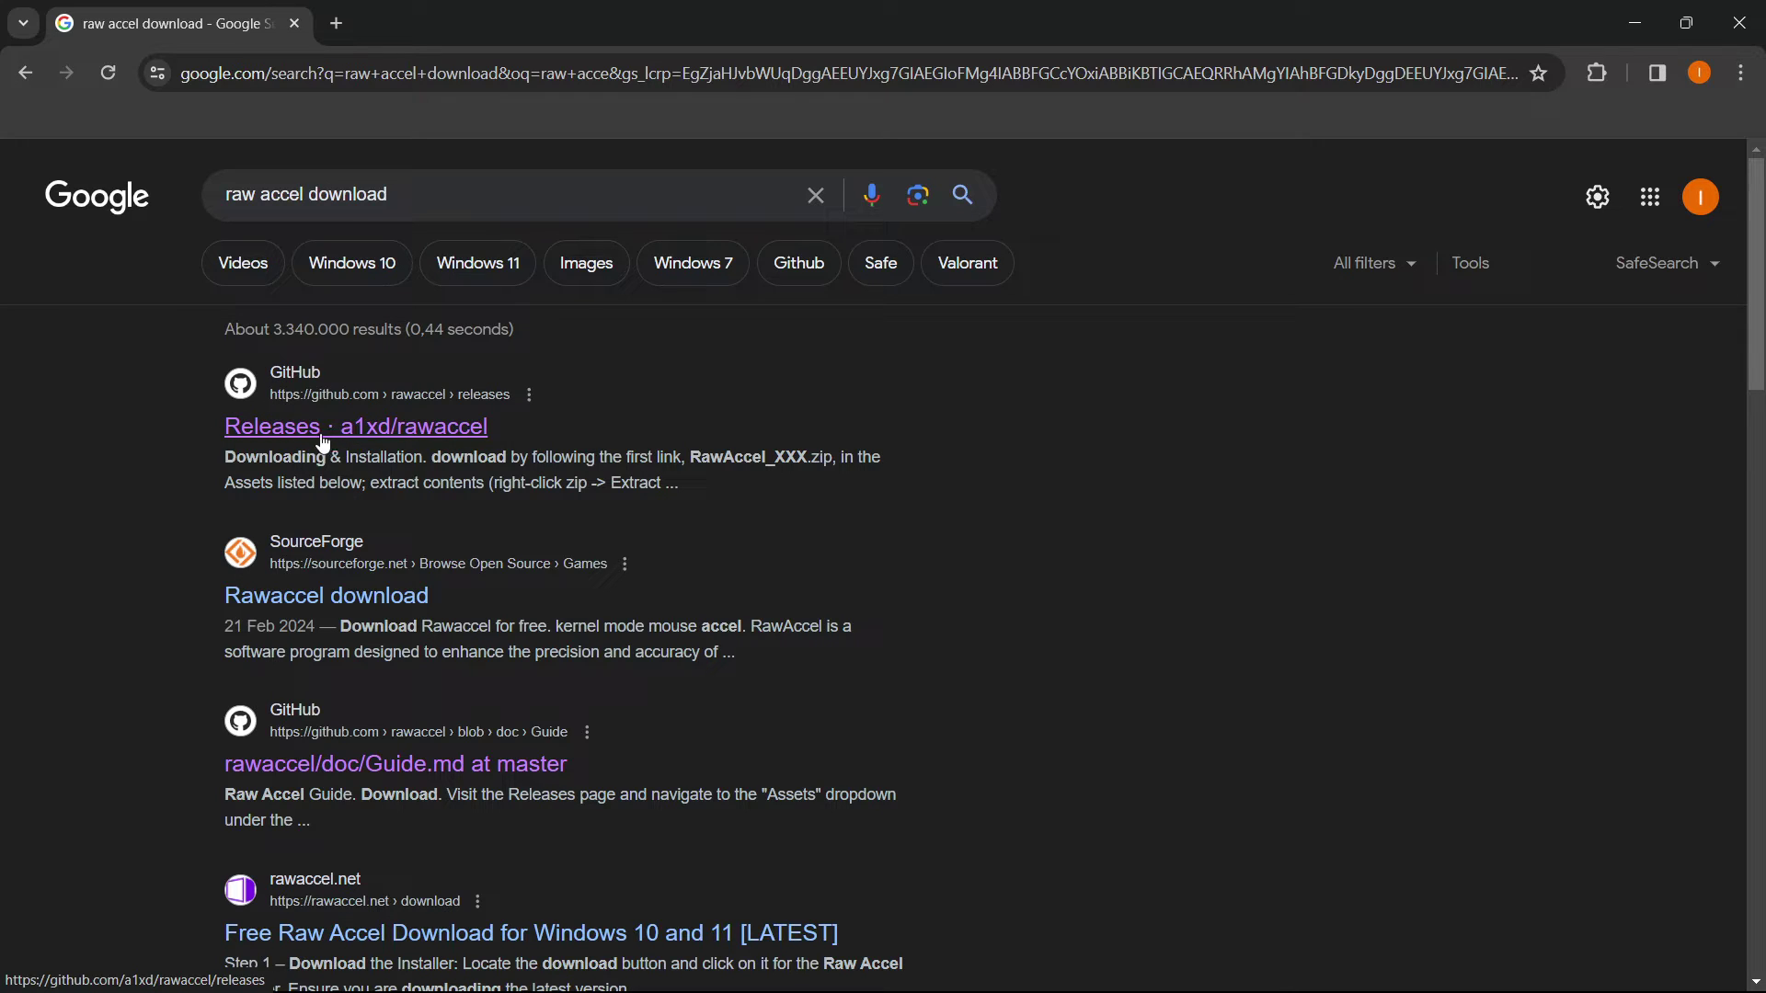
- Open the a1xd/rawaccel GitHub Releases result and scroll to the v1.6.1 assets with RawAccel_v1.6.1.zip
click(401, 432)
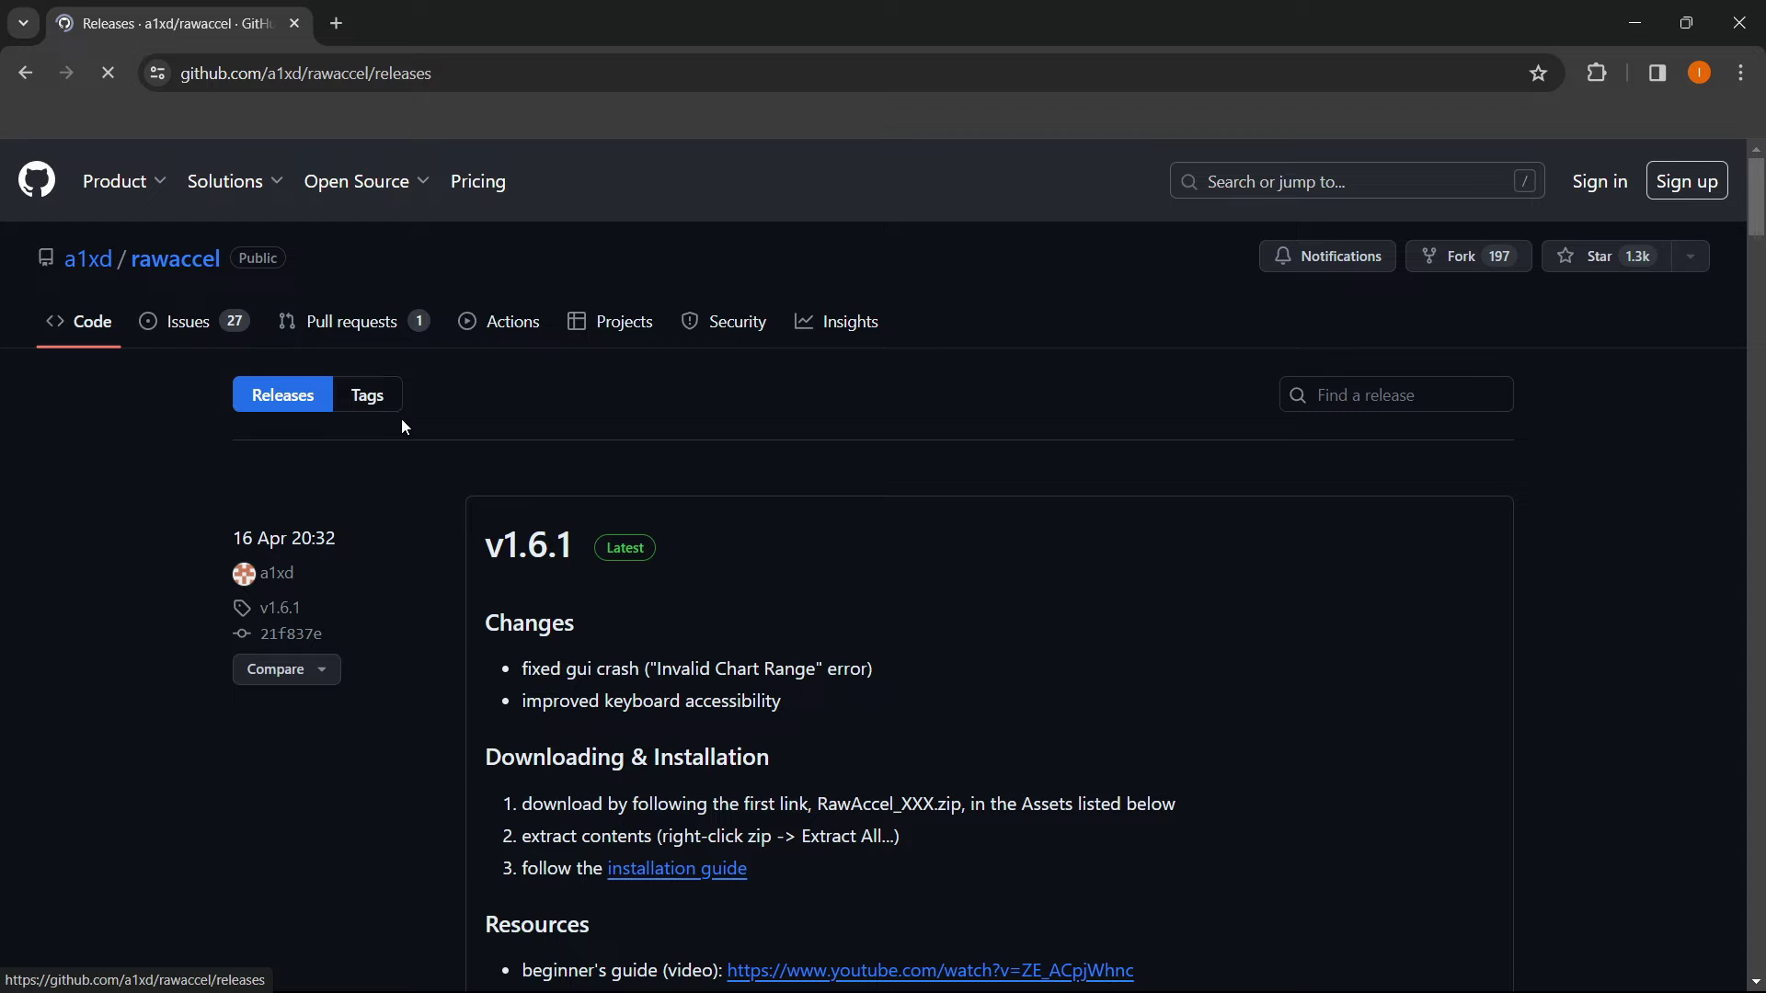
scroll(528, 432, down, 1)
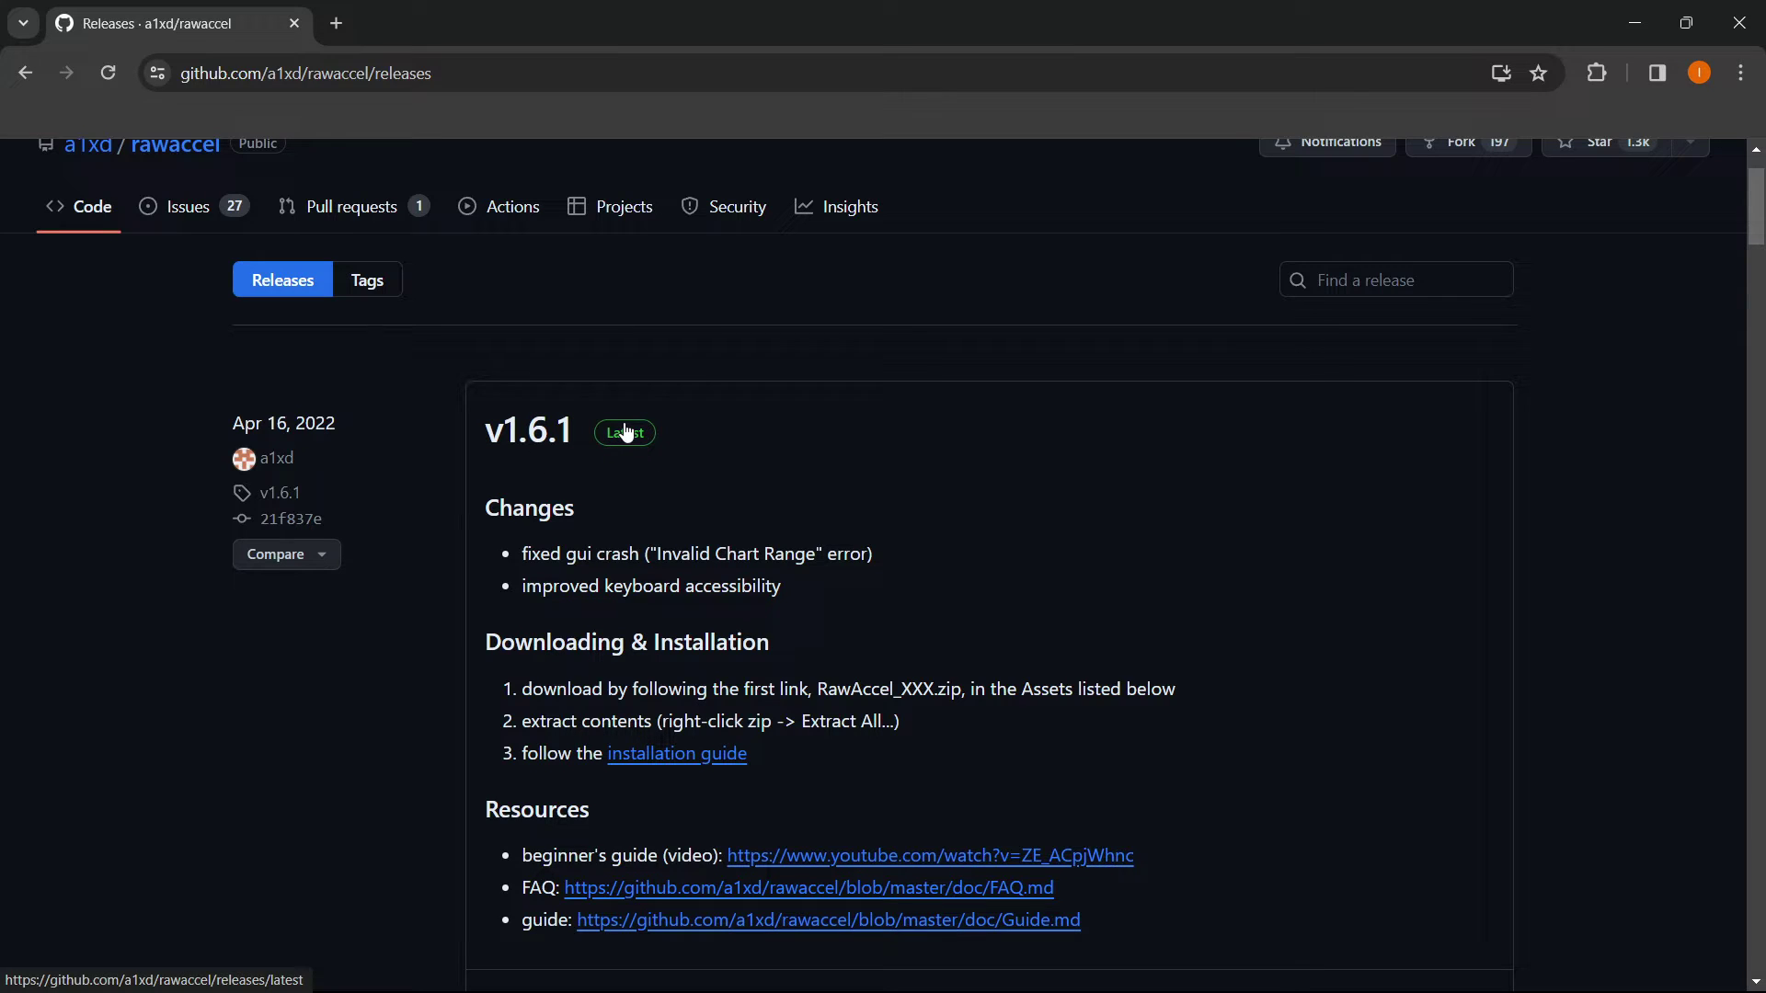
scroll(670, 417, down, 5)
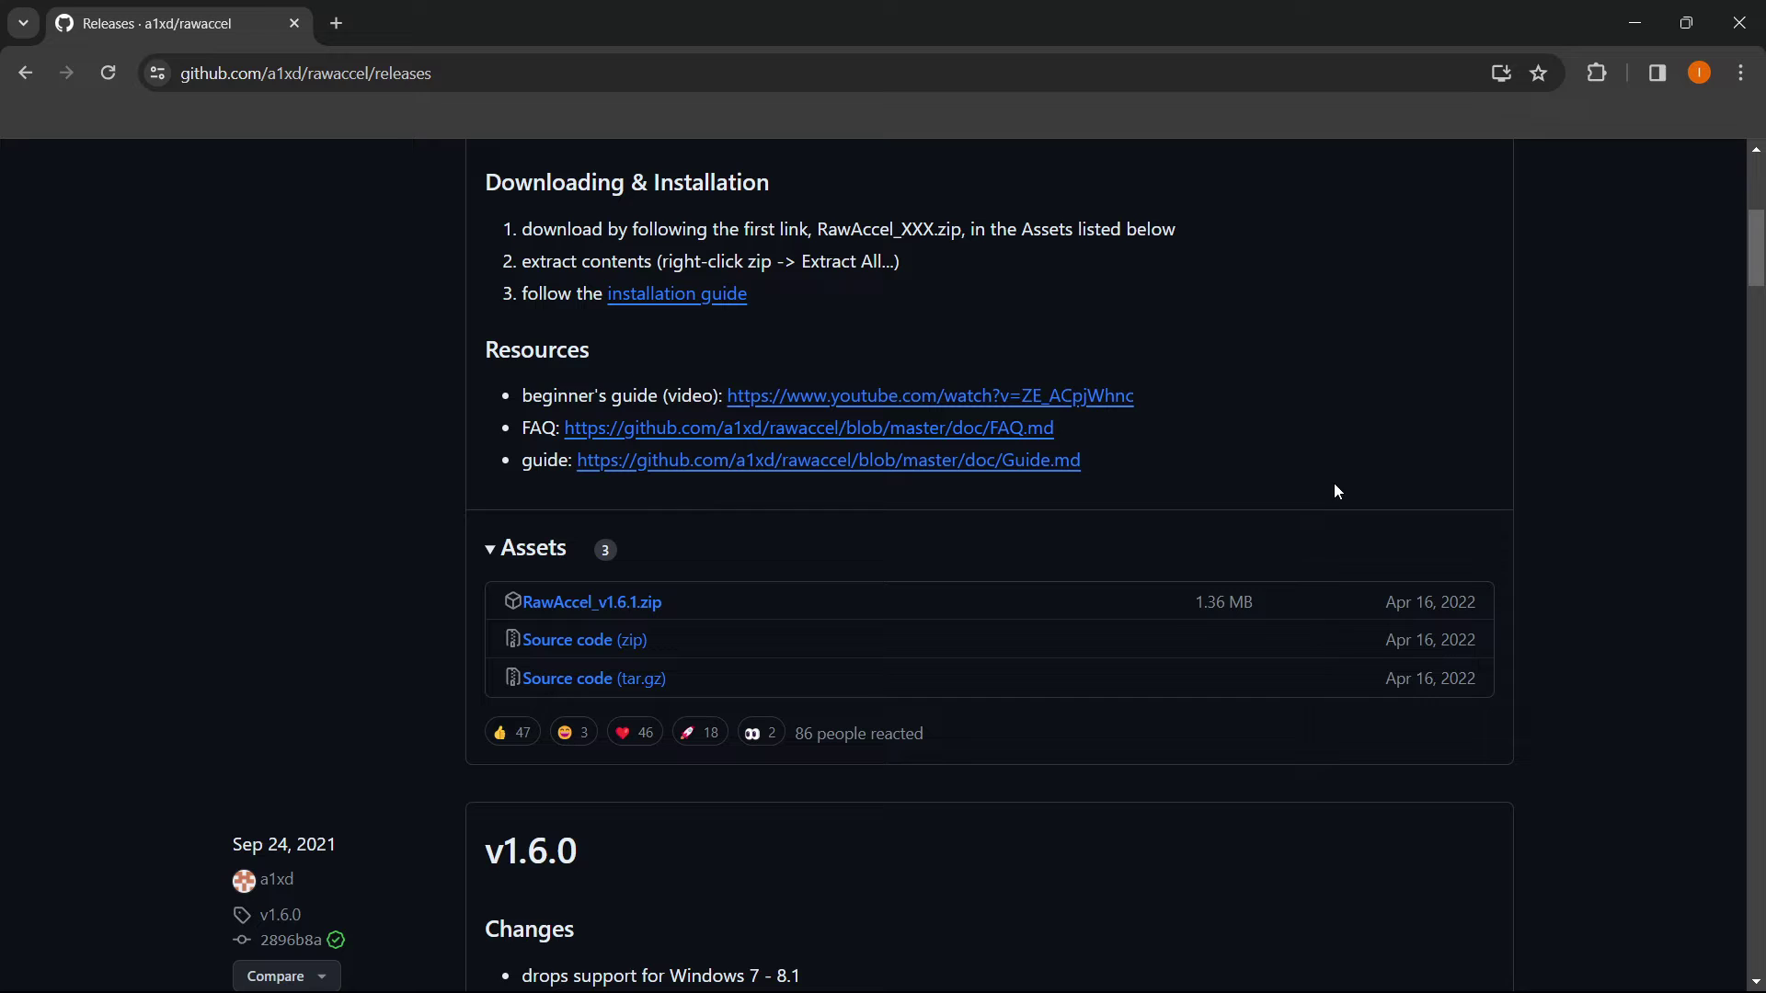
- Minimize Chrome and bring the RawAccel_v1.6.1\RawAccel folder forward, browsing its 14 files
click(1634, 24)
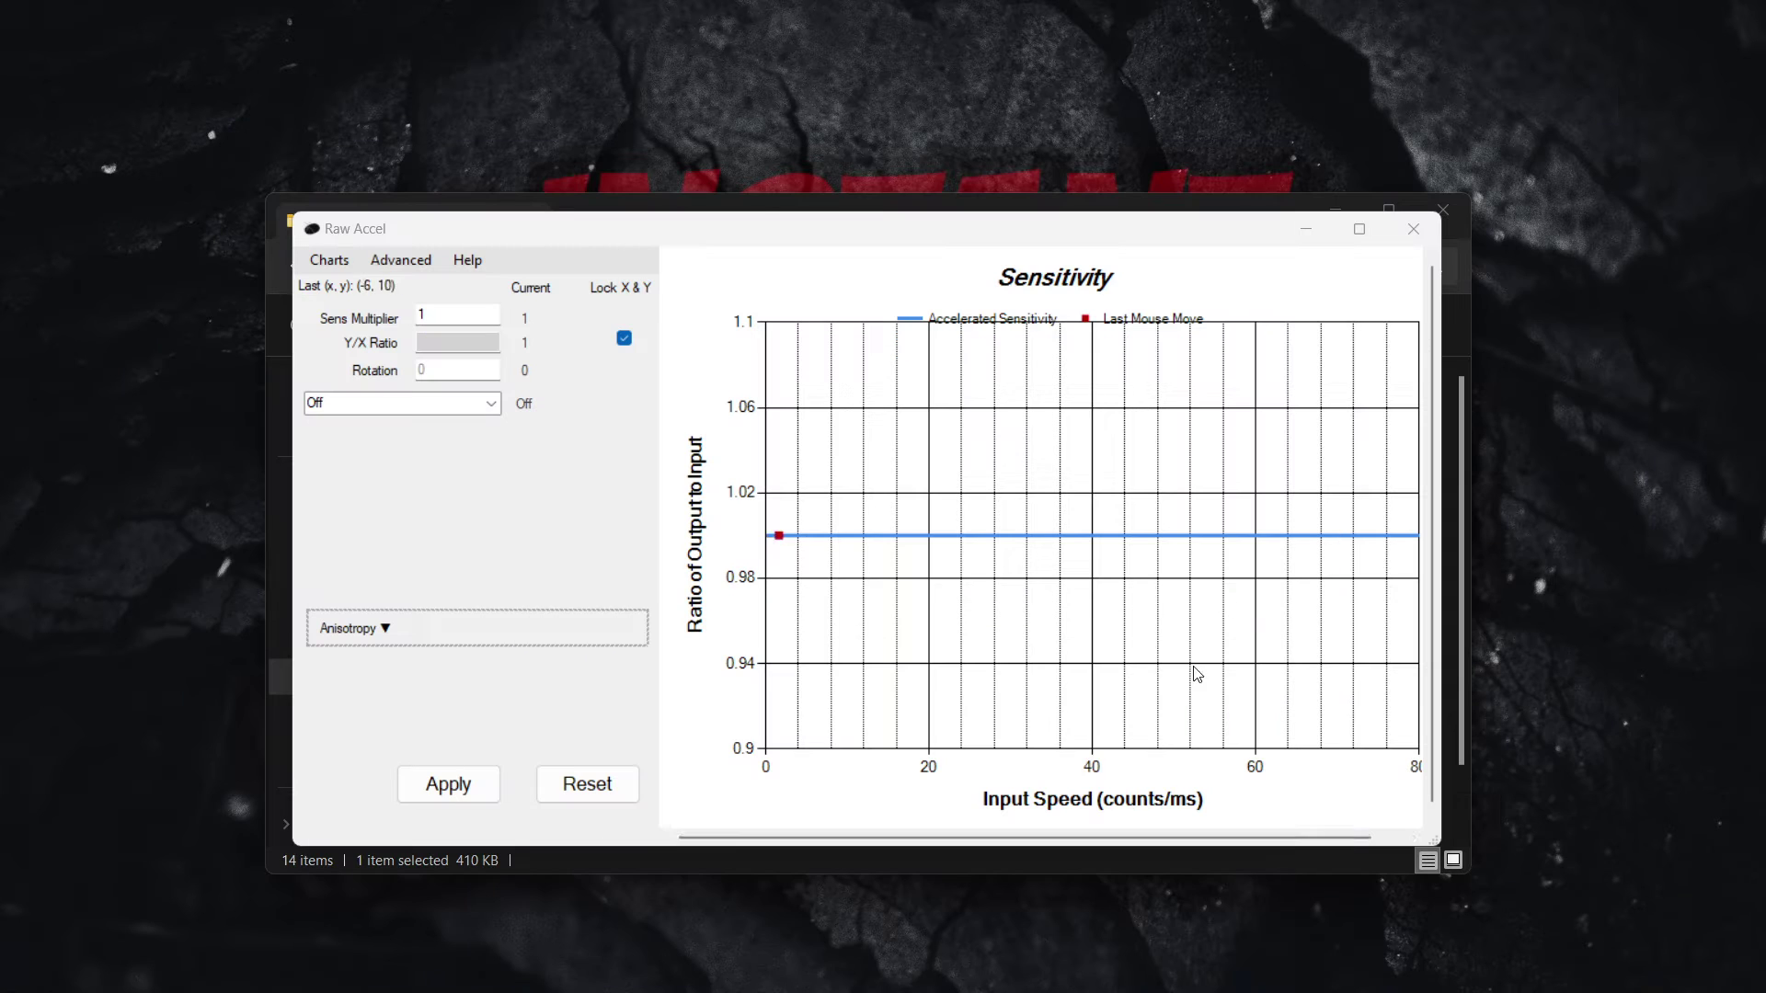
click(1124, 203)
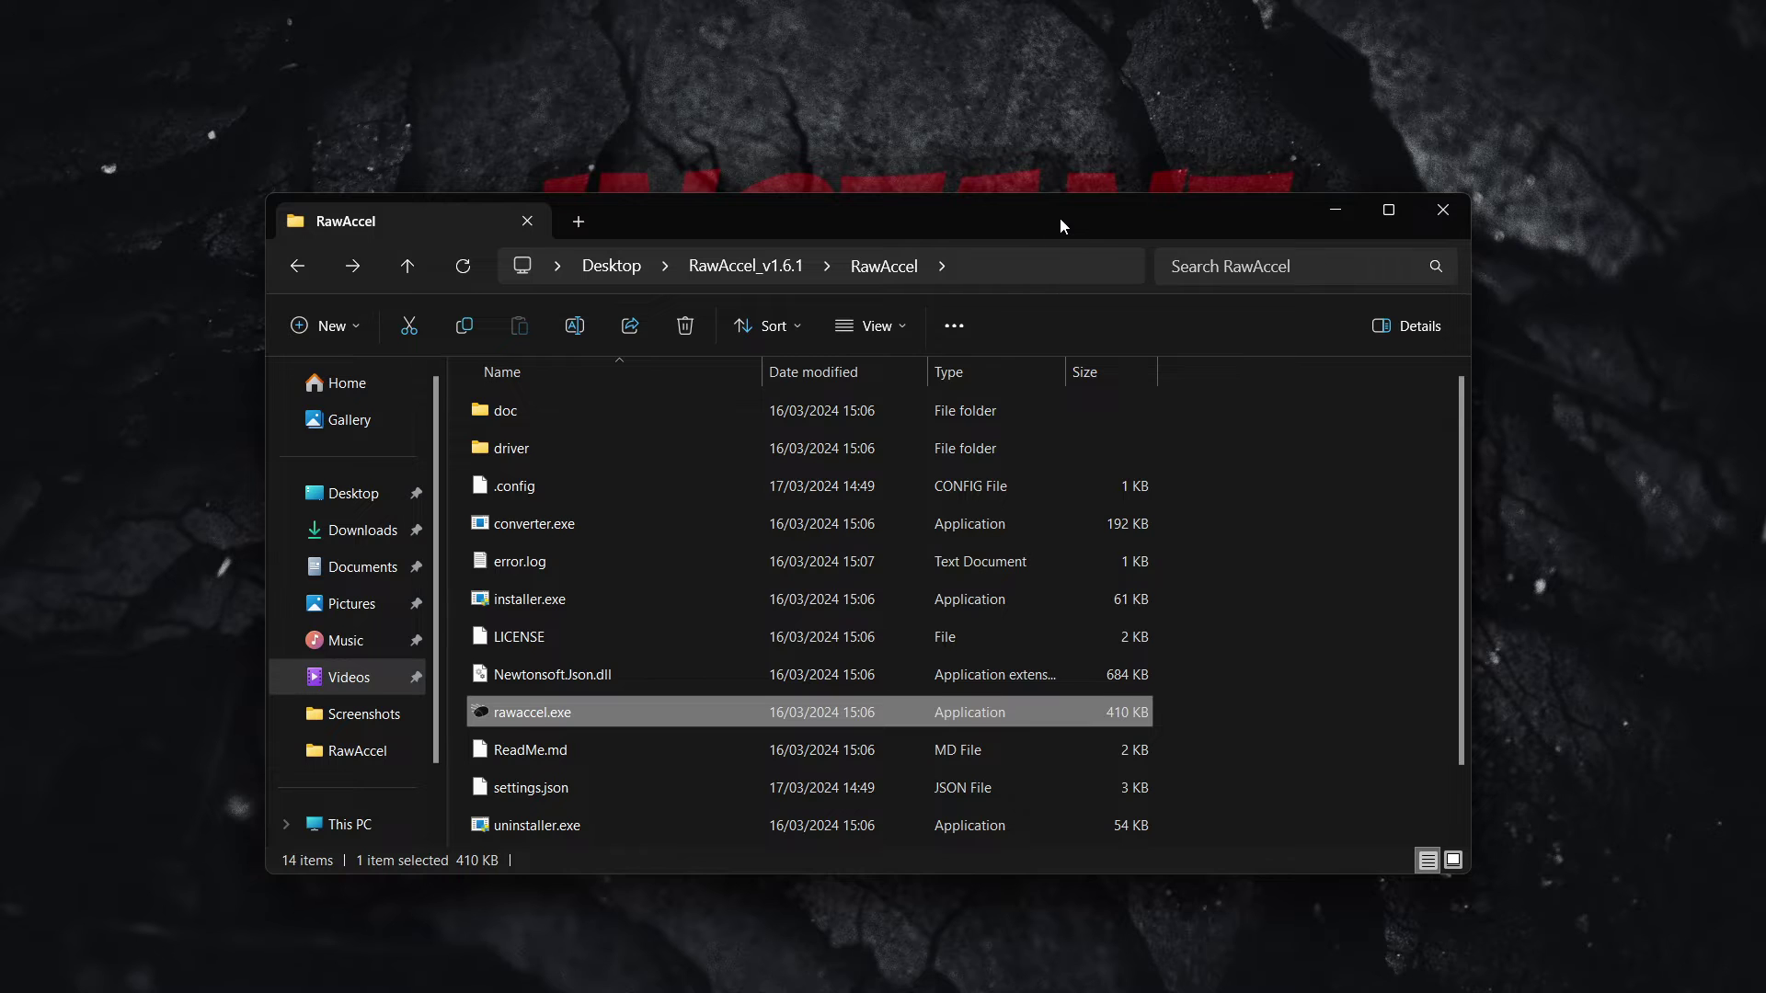
drag(1060, 217, 1067, 194)
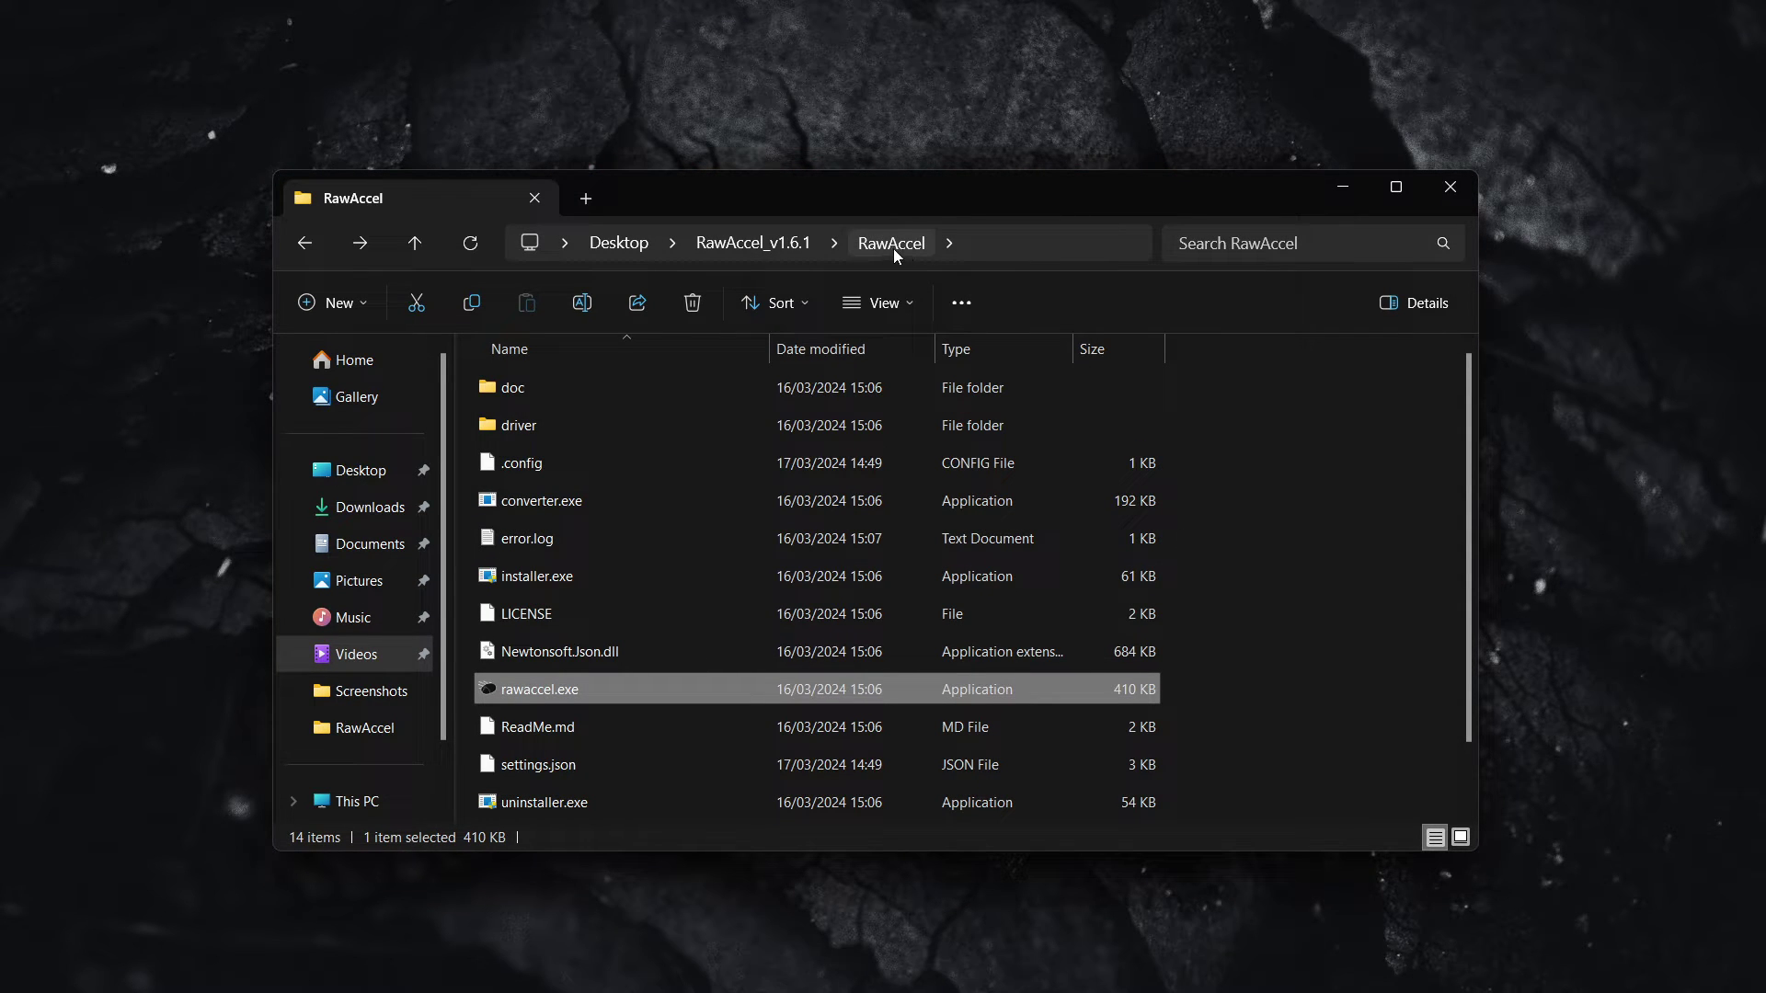
scroll(700, 607, down, 1)
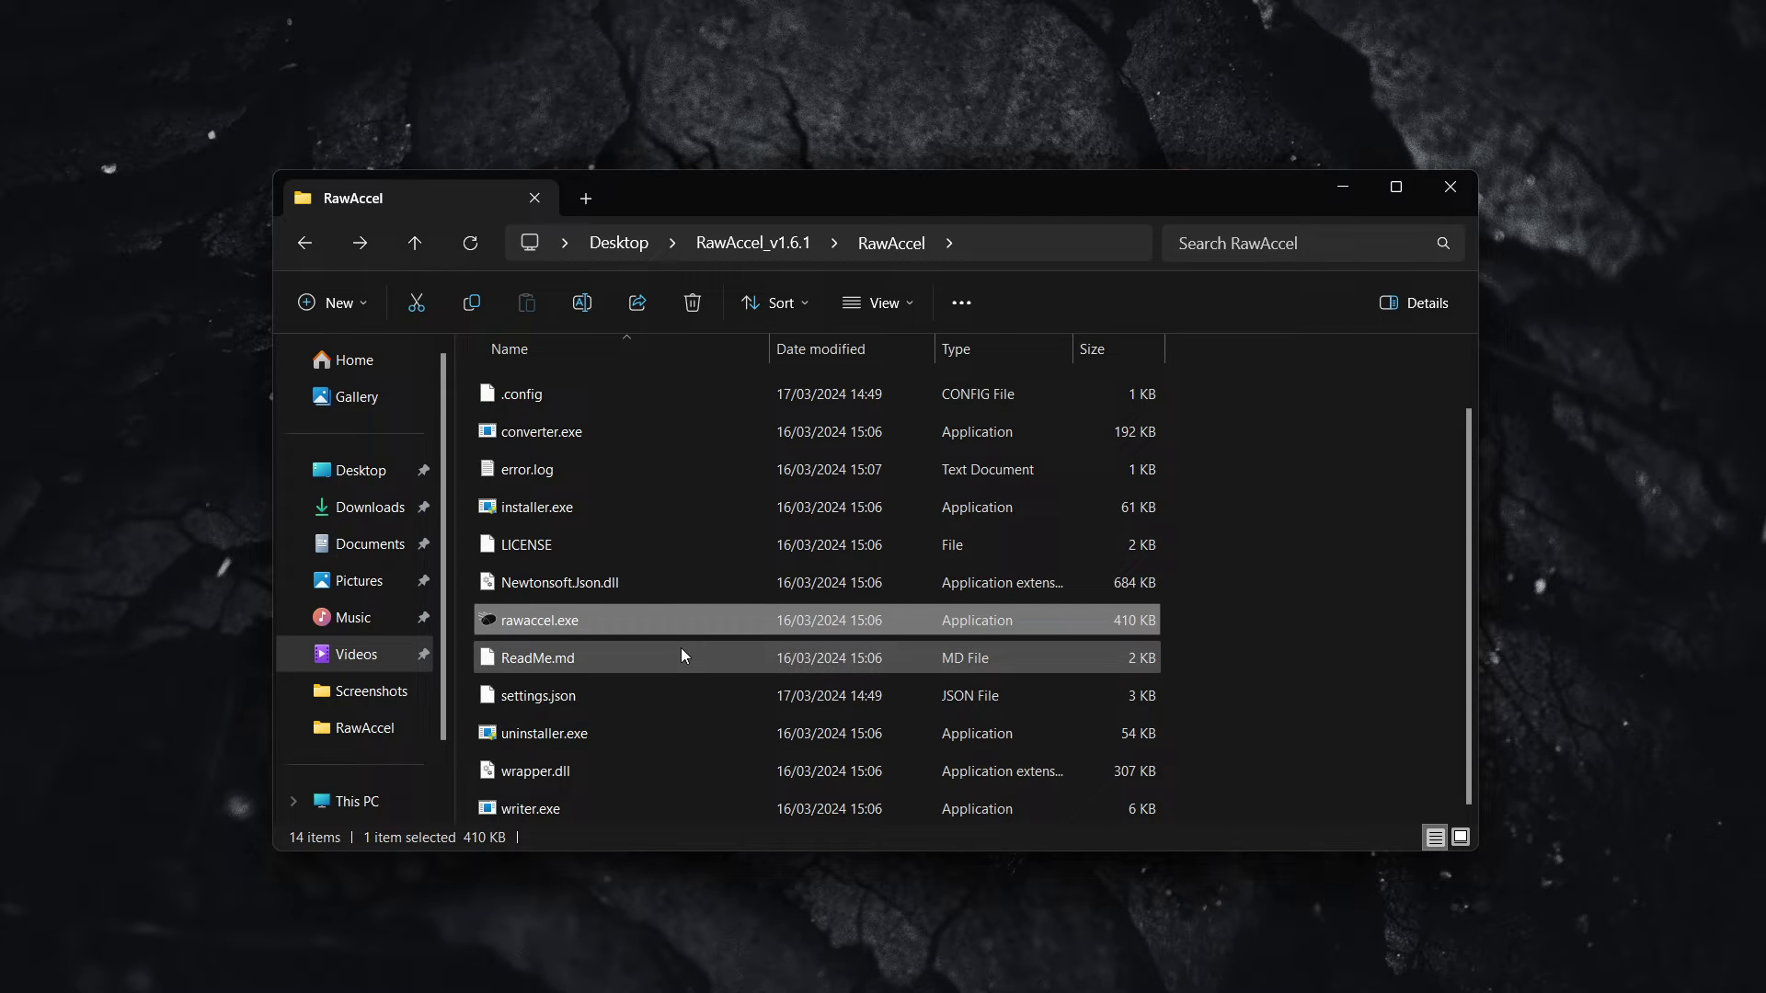
scroll(672, 653, up, 1)
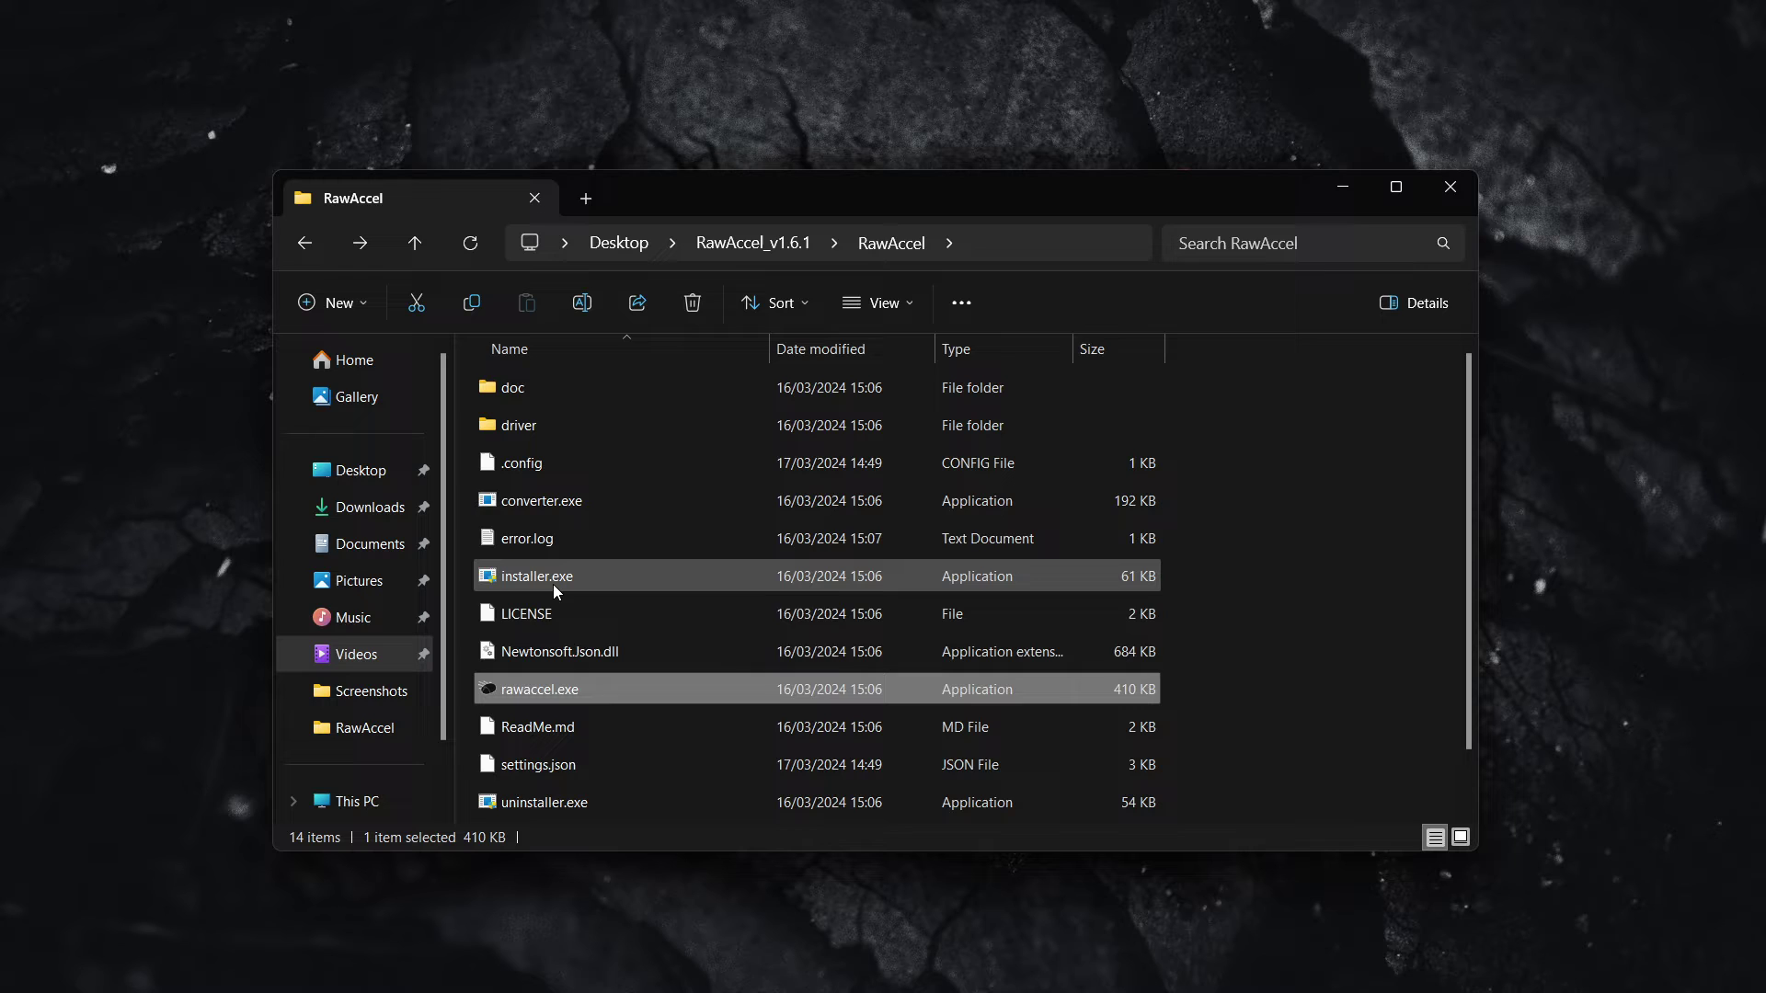
mouse_move(554, 584)
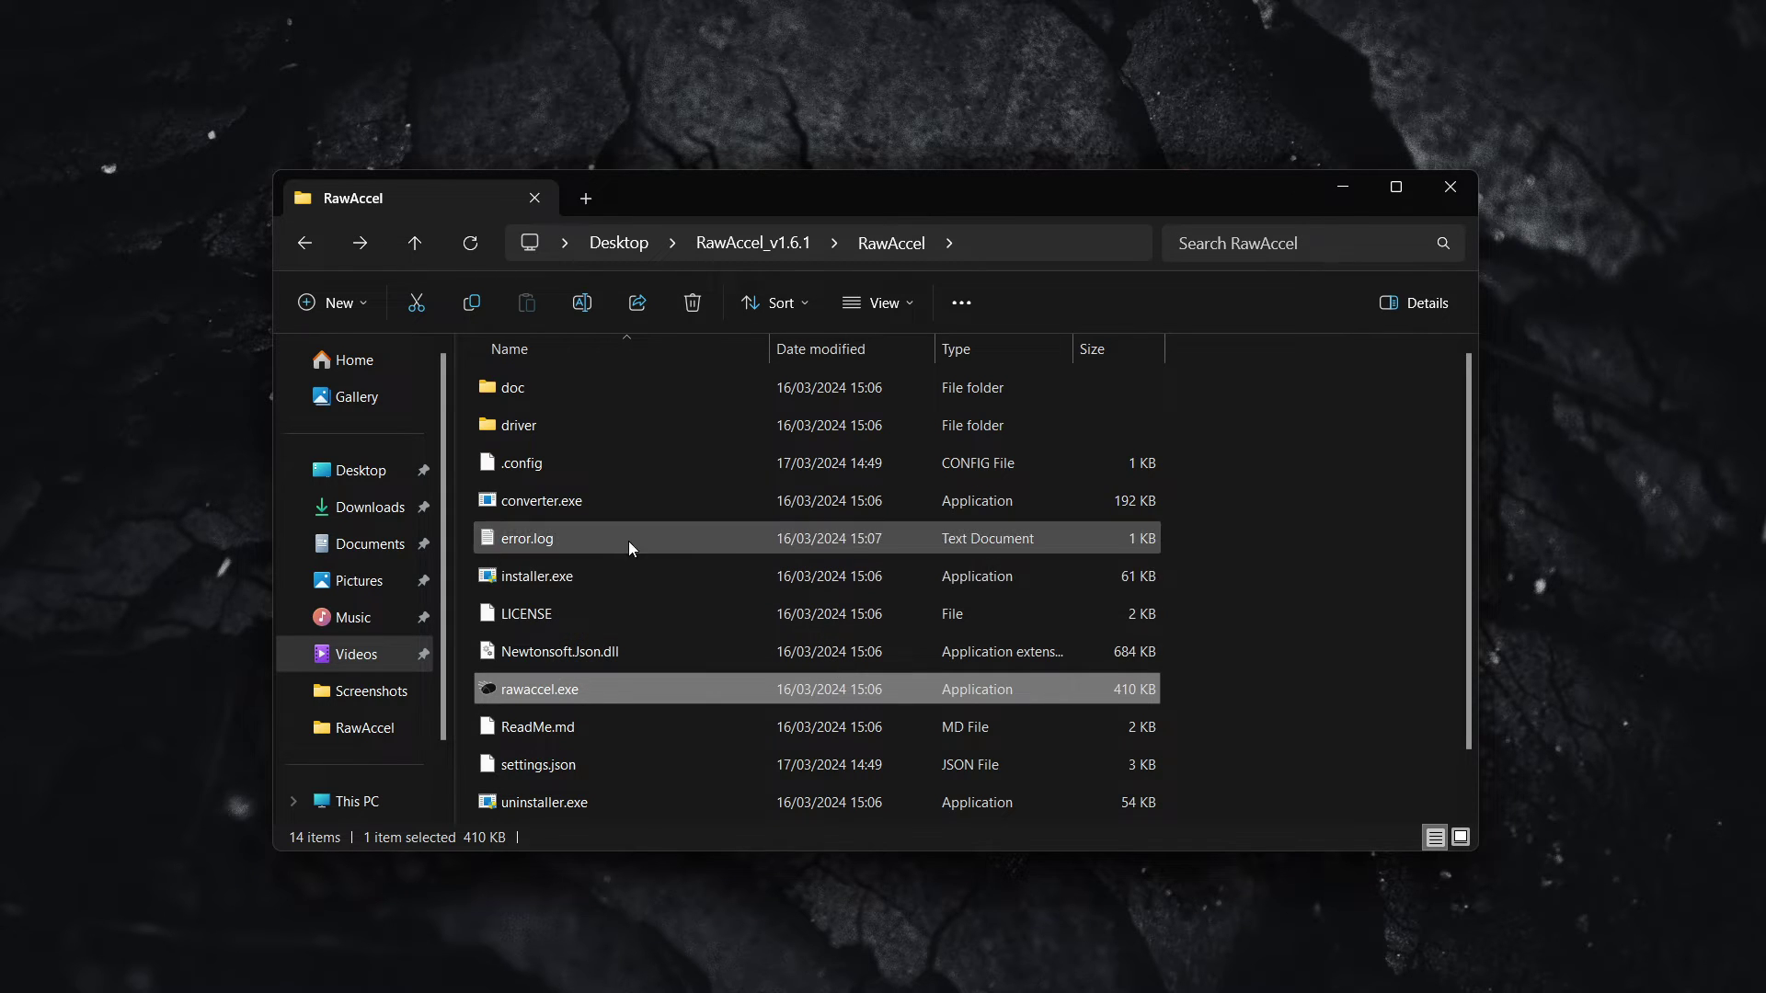
scroll(565, 561, down, 1)
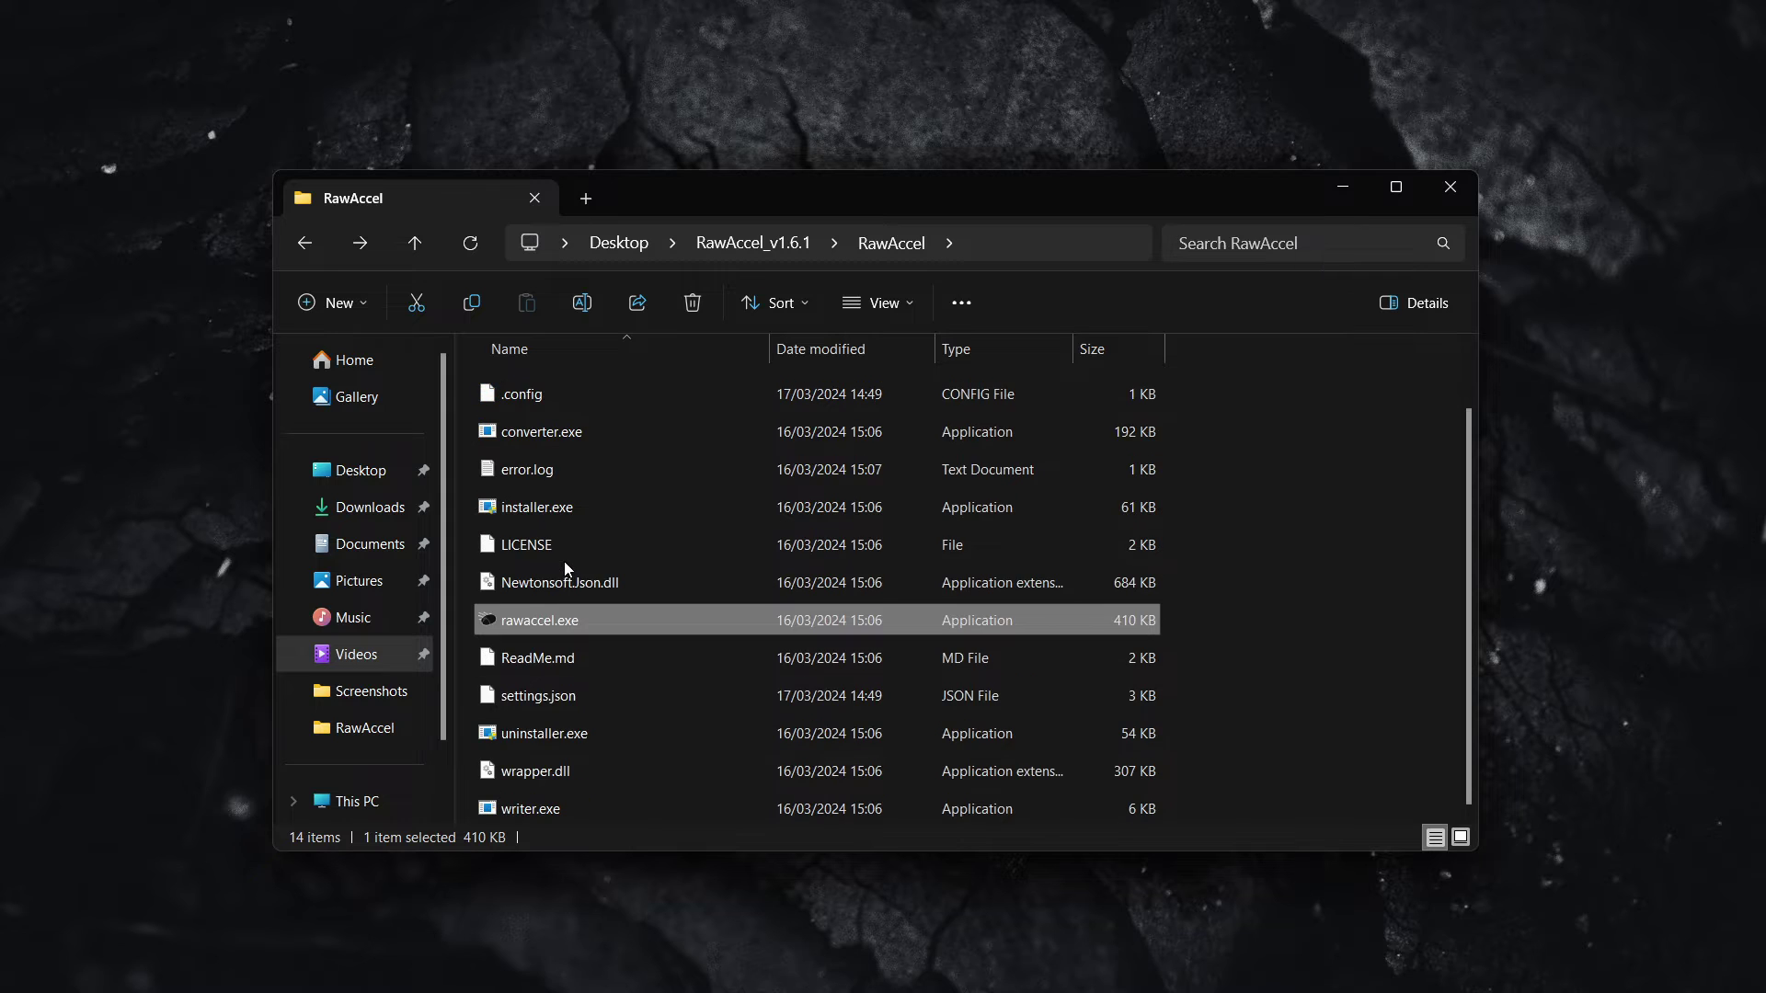
scroll(638, 596, up, 1)
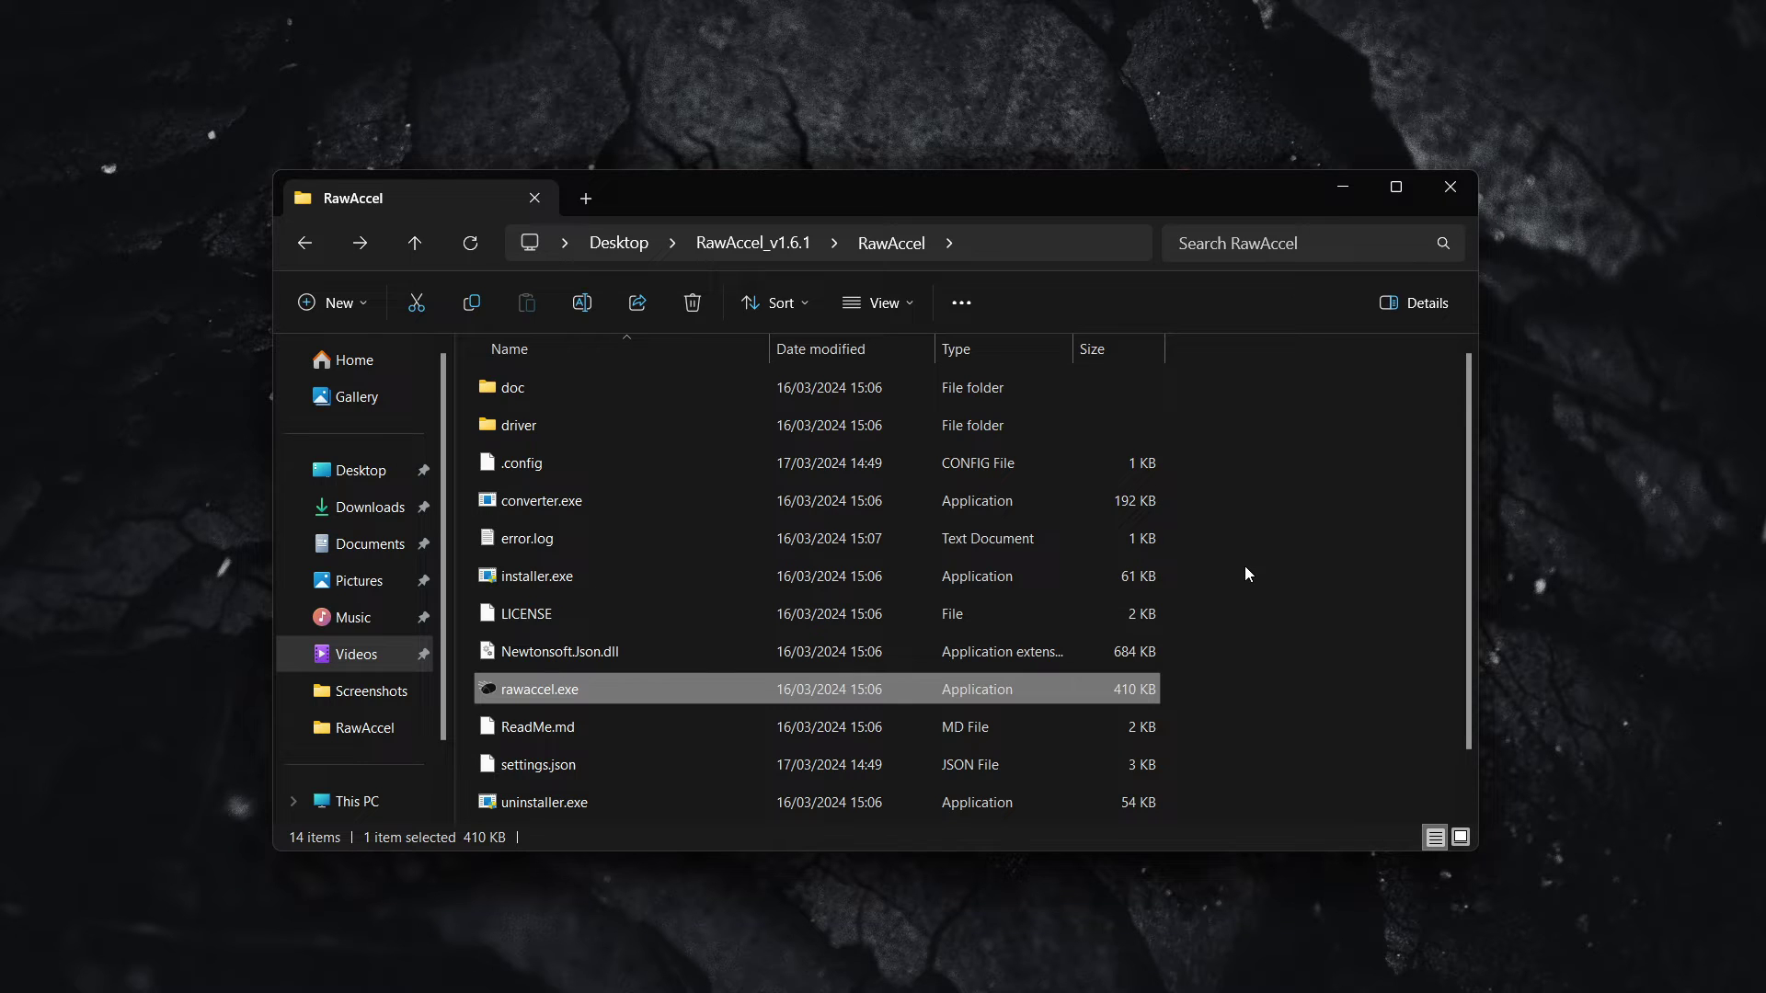
click(1188, 577)
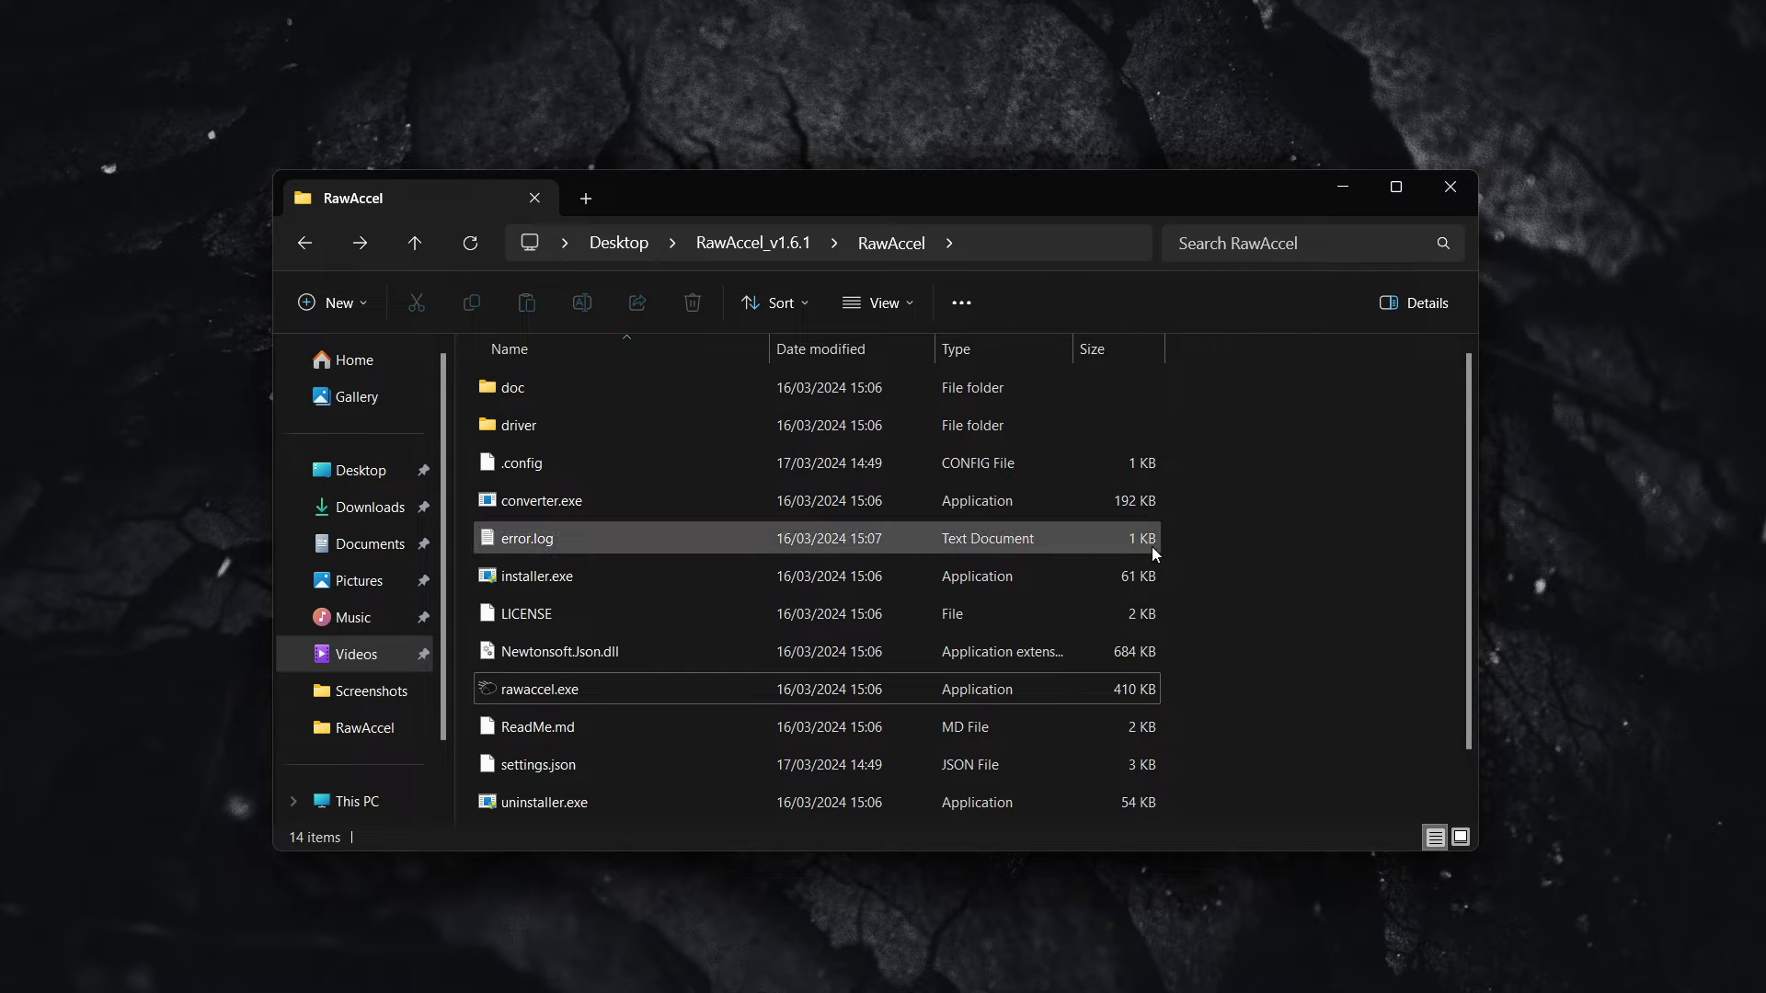
scroll(749, 543, down, 1)
mouse_move(612, 547)
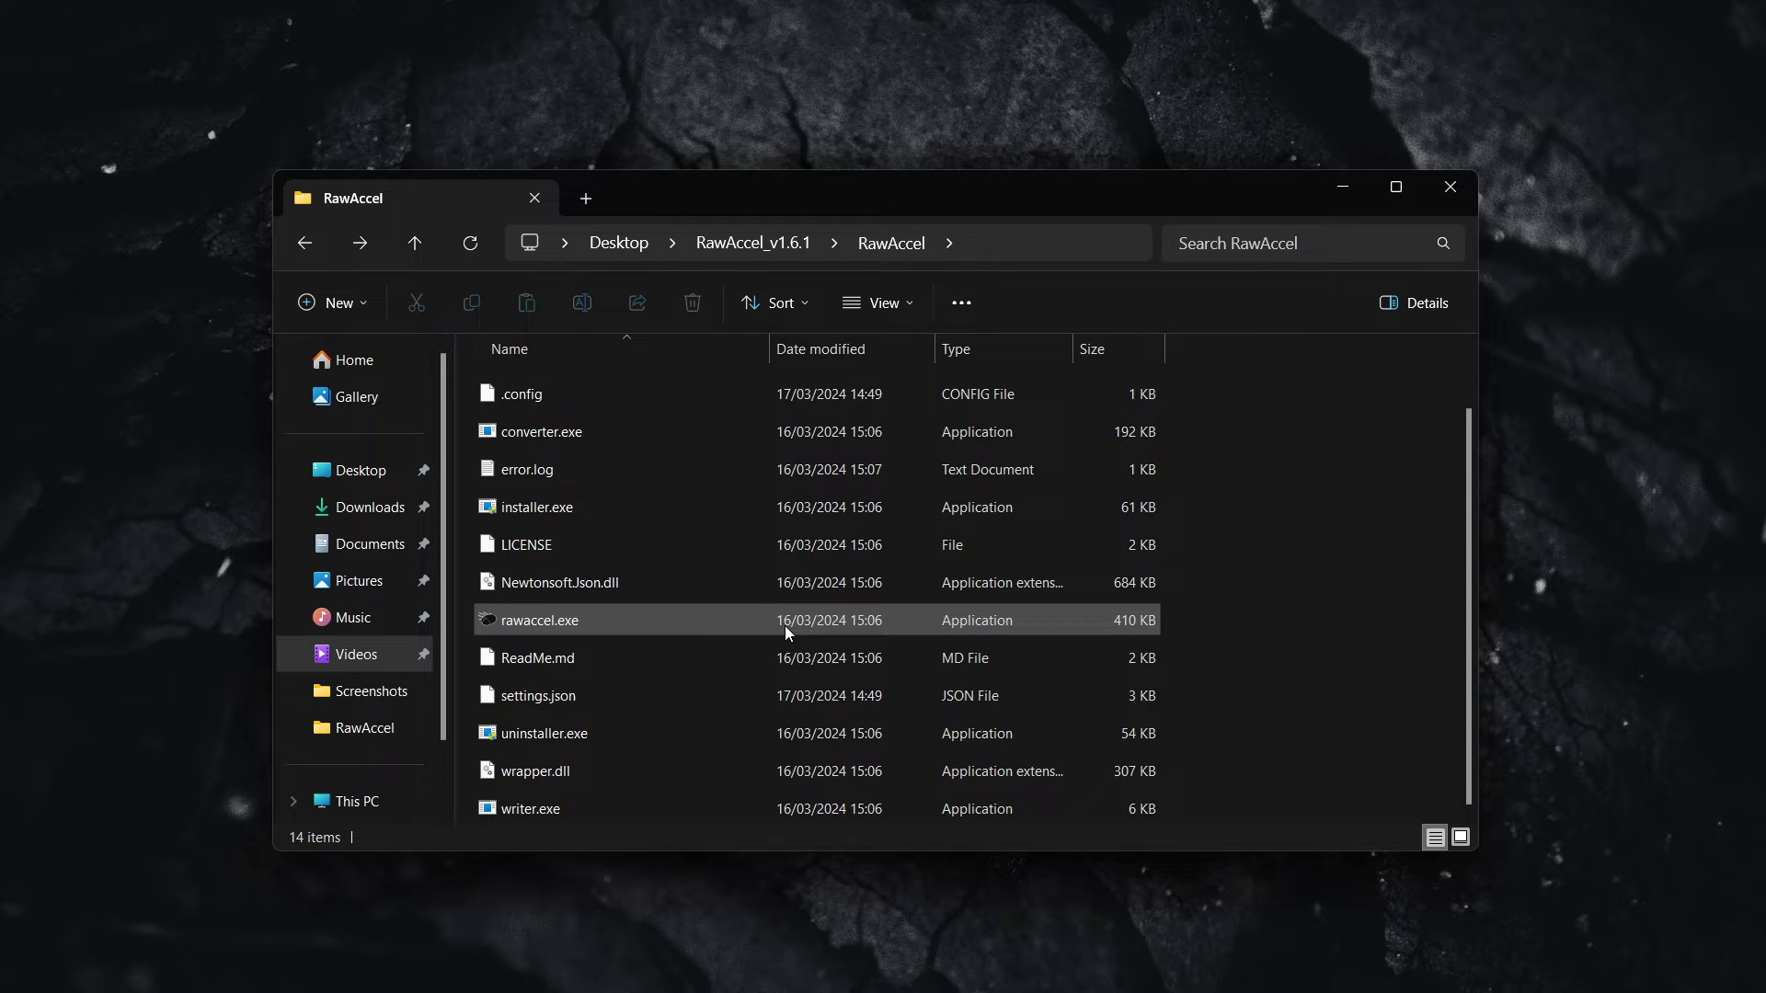
mouse_move(720, 618)
- Relaunch rawaccel.exe, dismiss the already-running notice, and bring the Raw Accel window forward
mouse_move(565, 631)
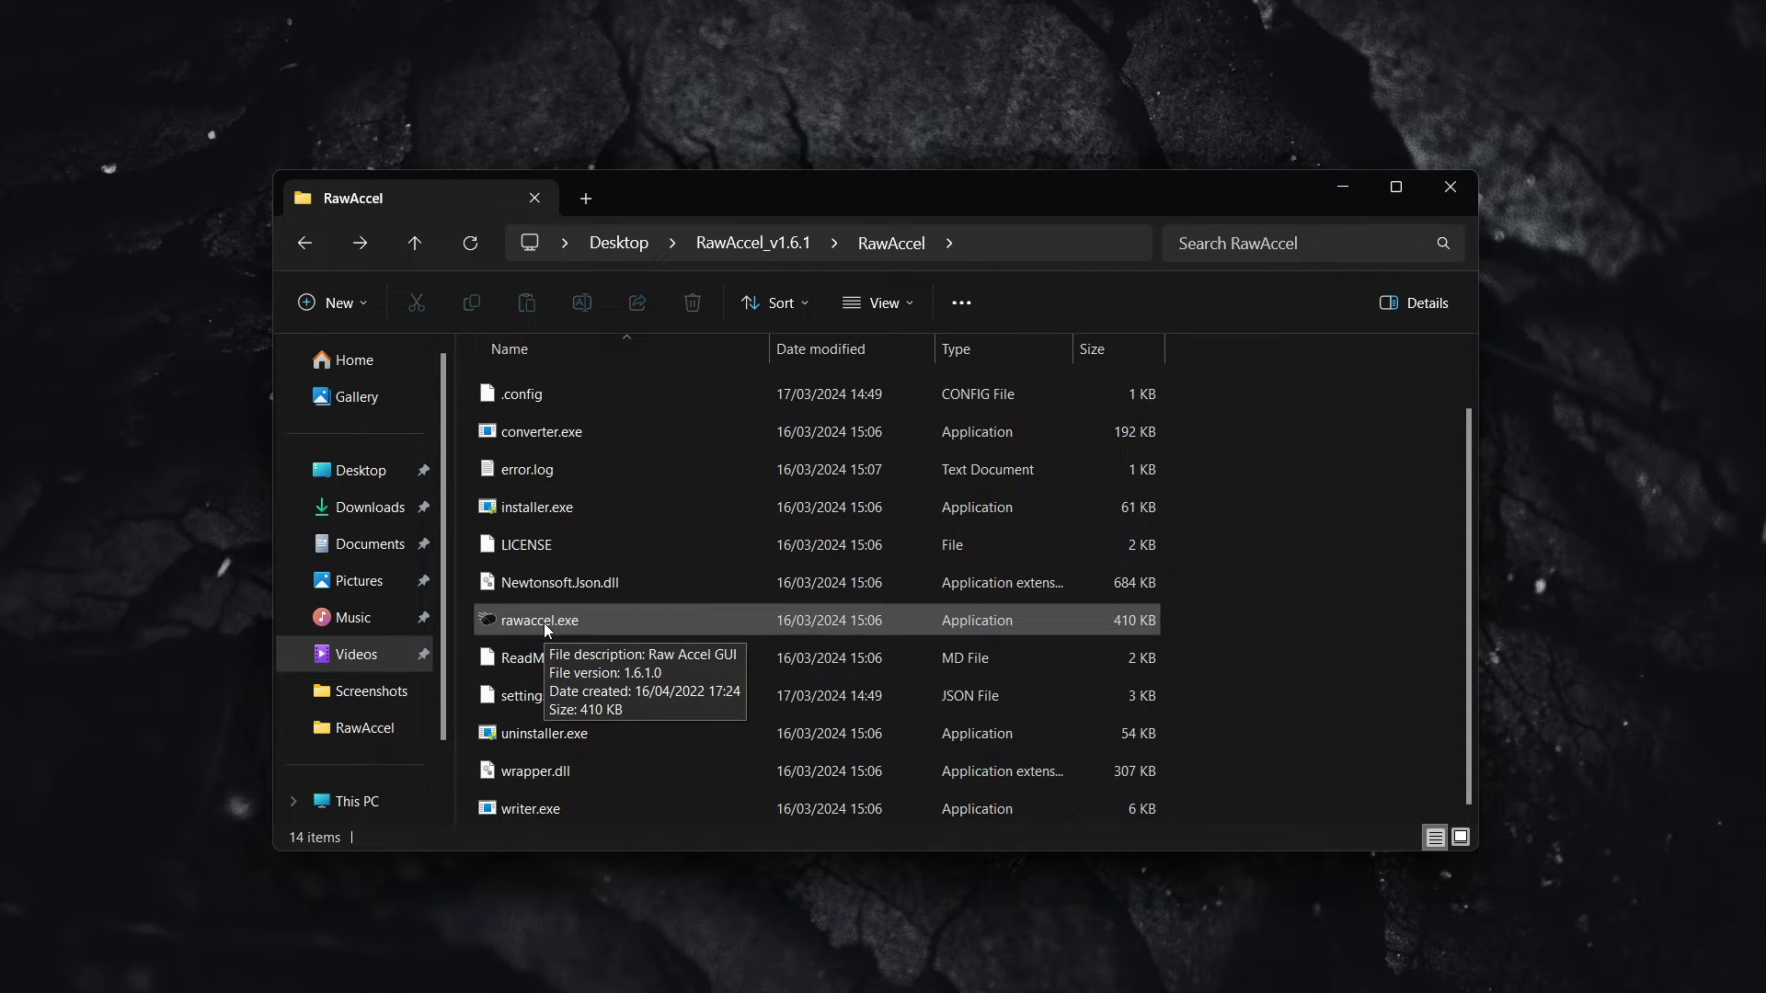
double_click(544, 624)
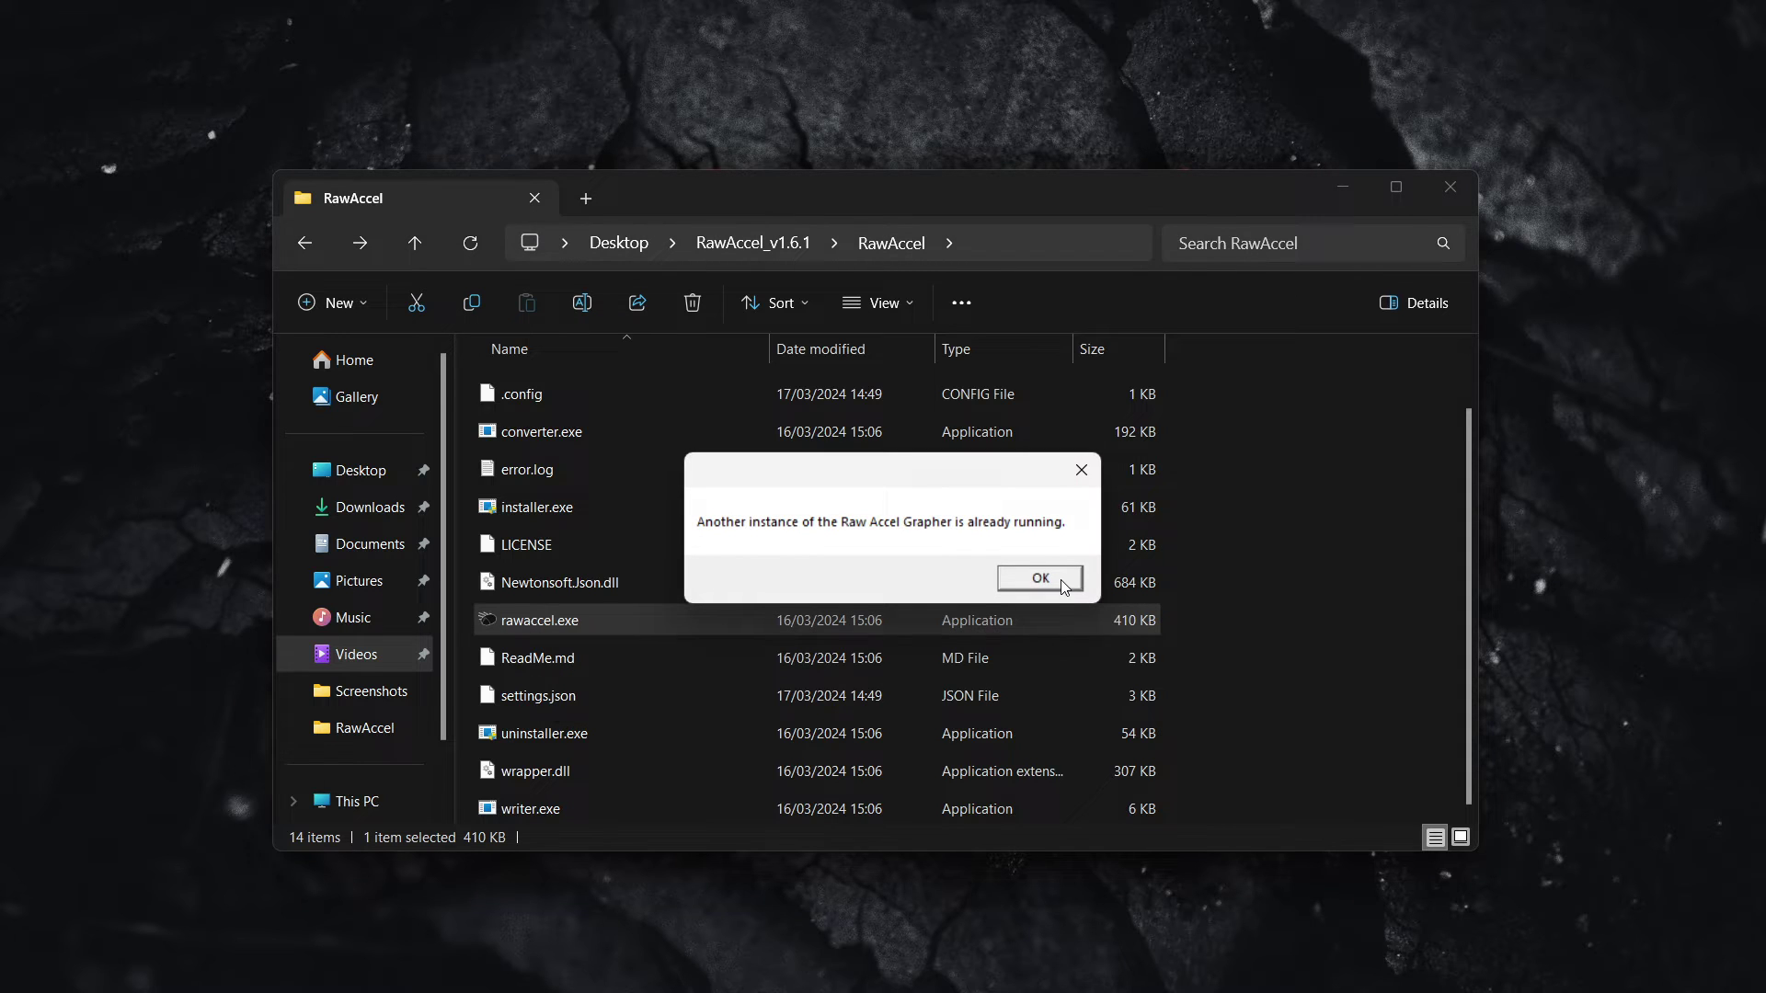
click(1041, 578)
click(1035, 986)
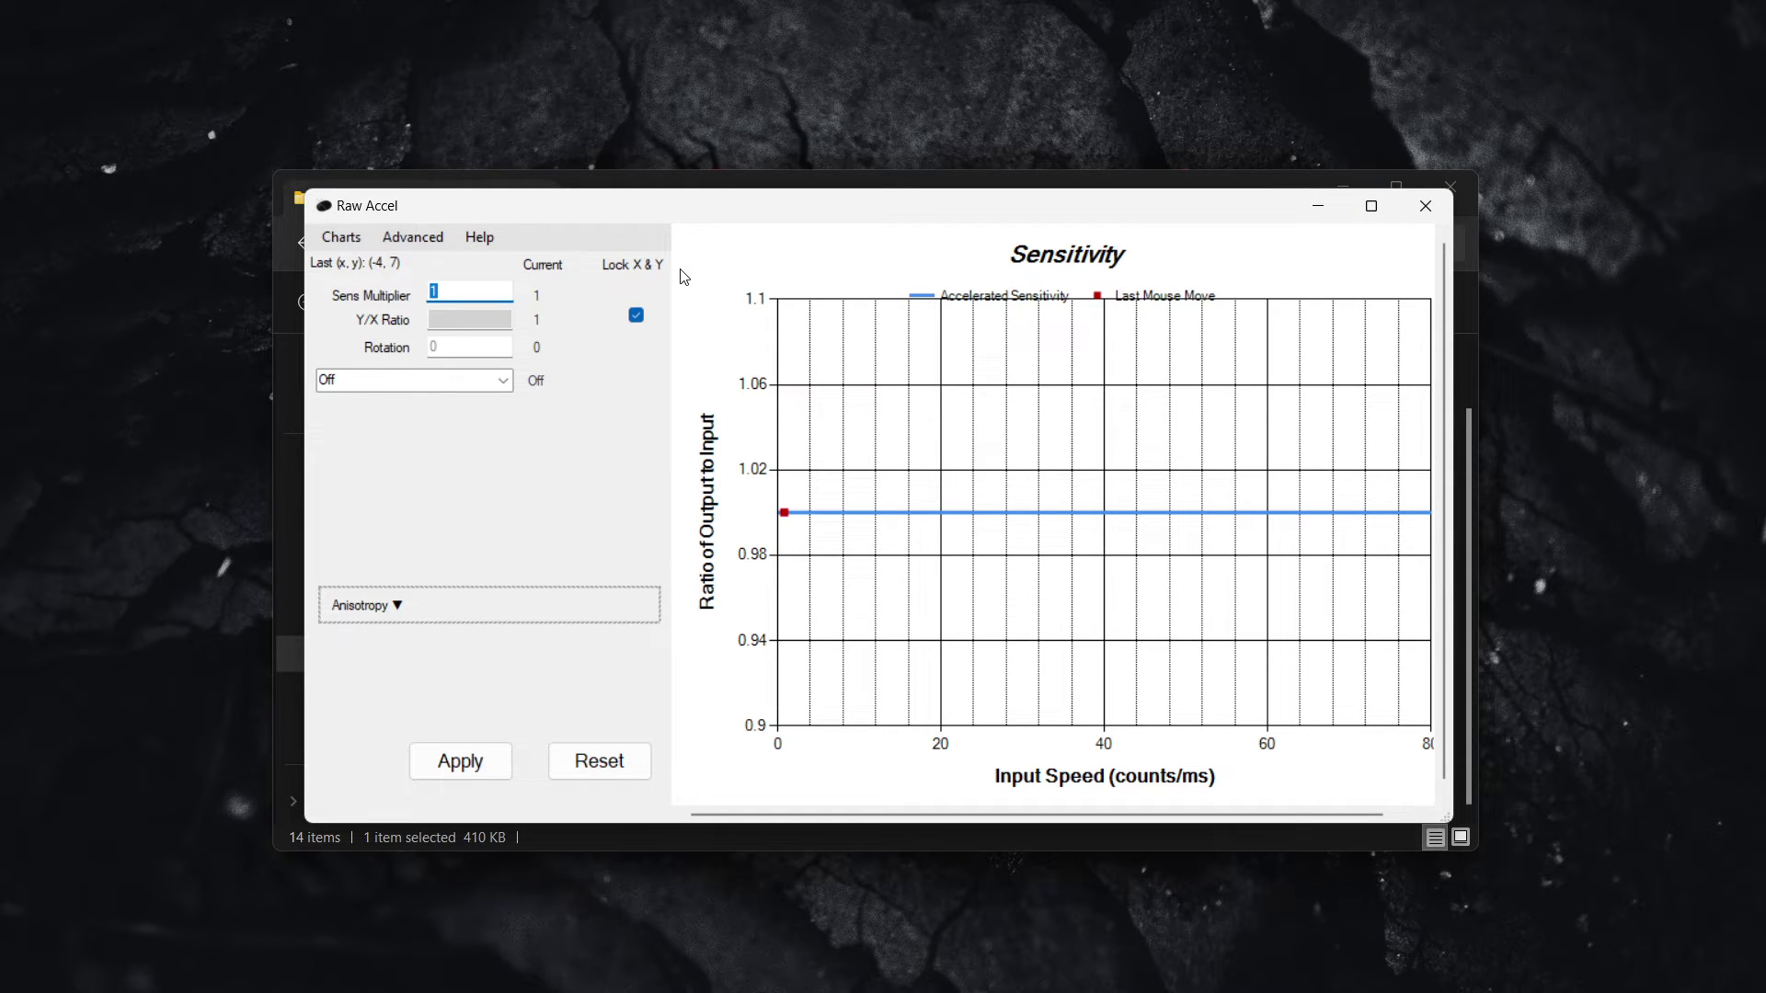
drag(927, 217, 929, 217)
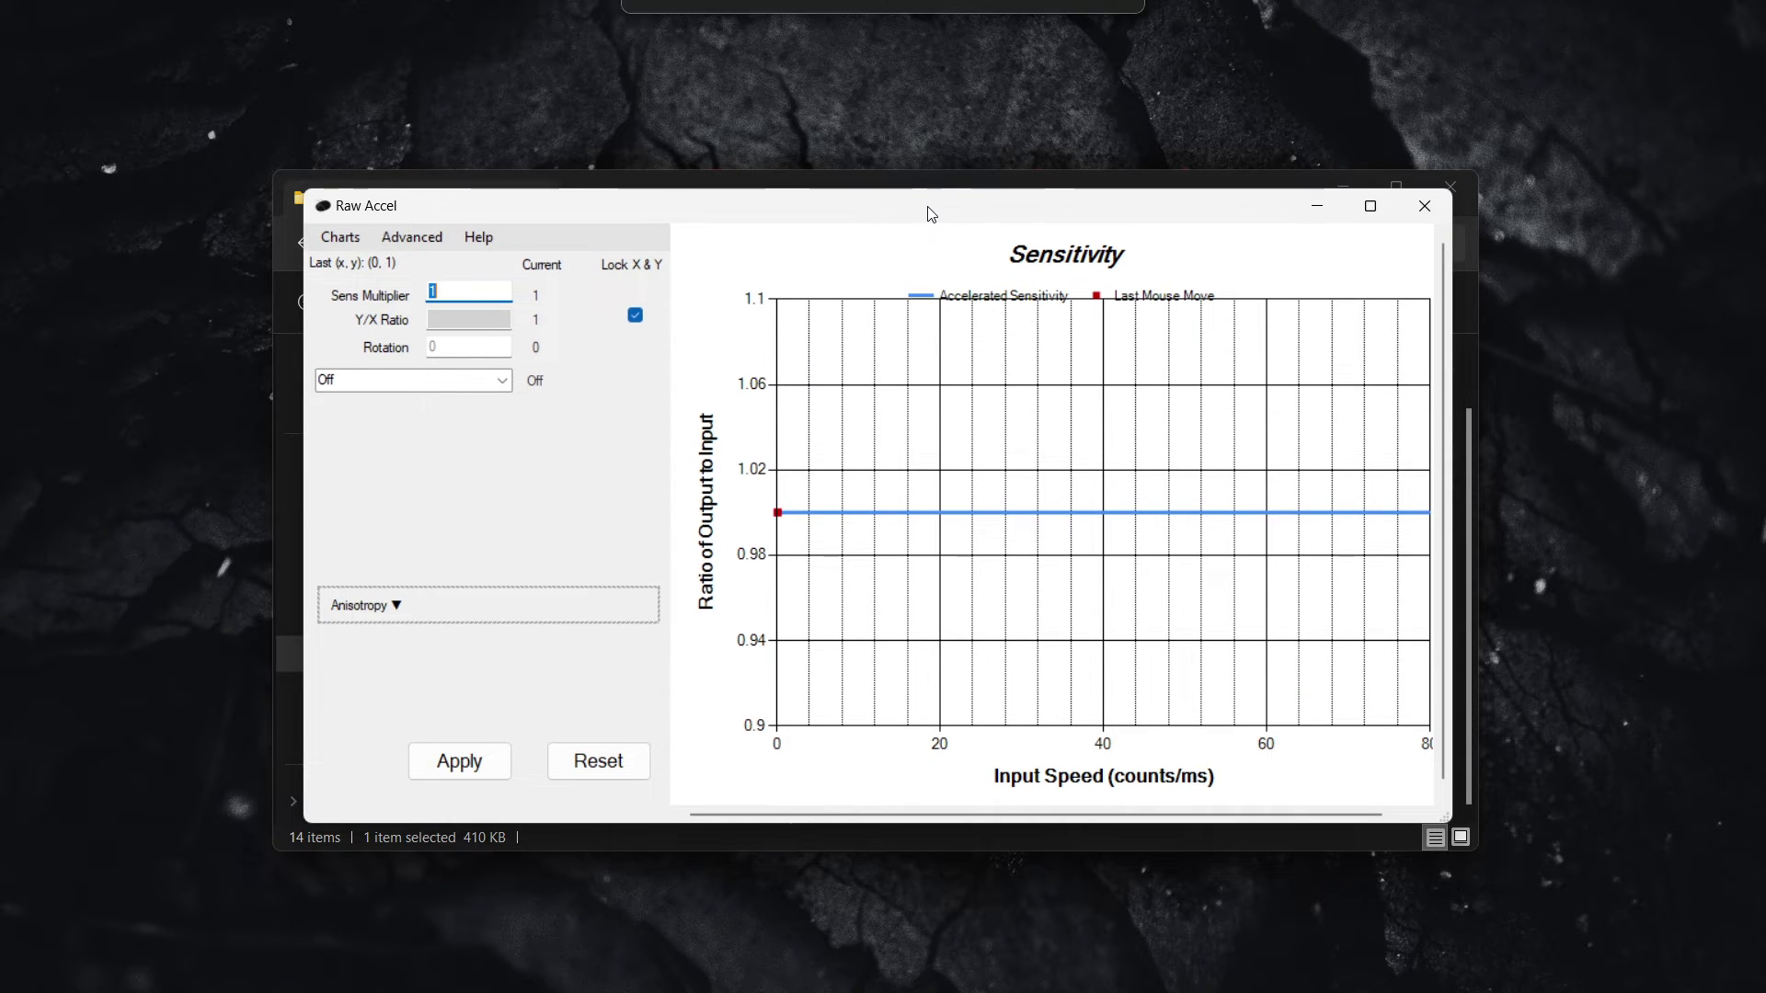
- Re-scale the Raw Accel chart by the mouse's DPI and poll rate
click(342, 239)
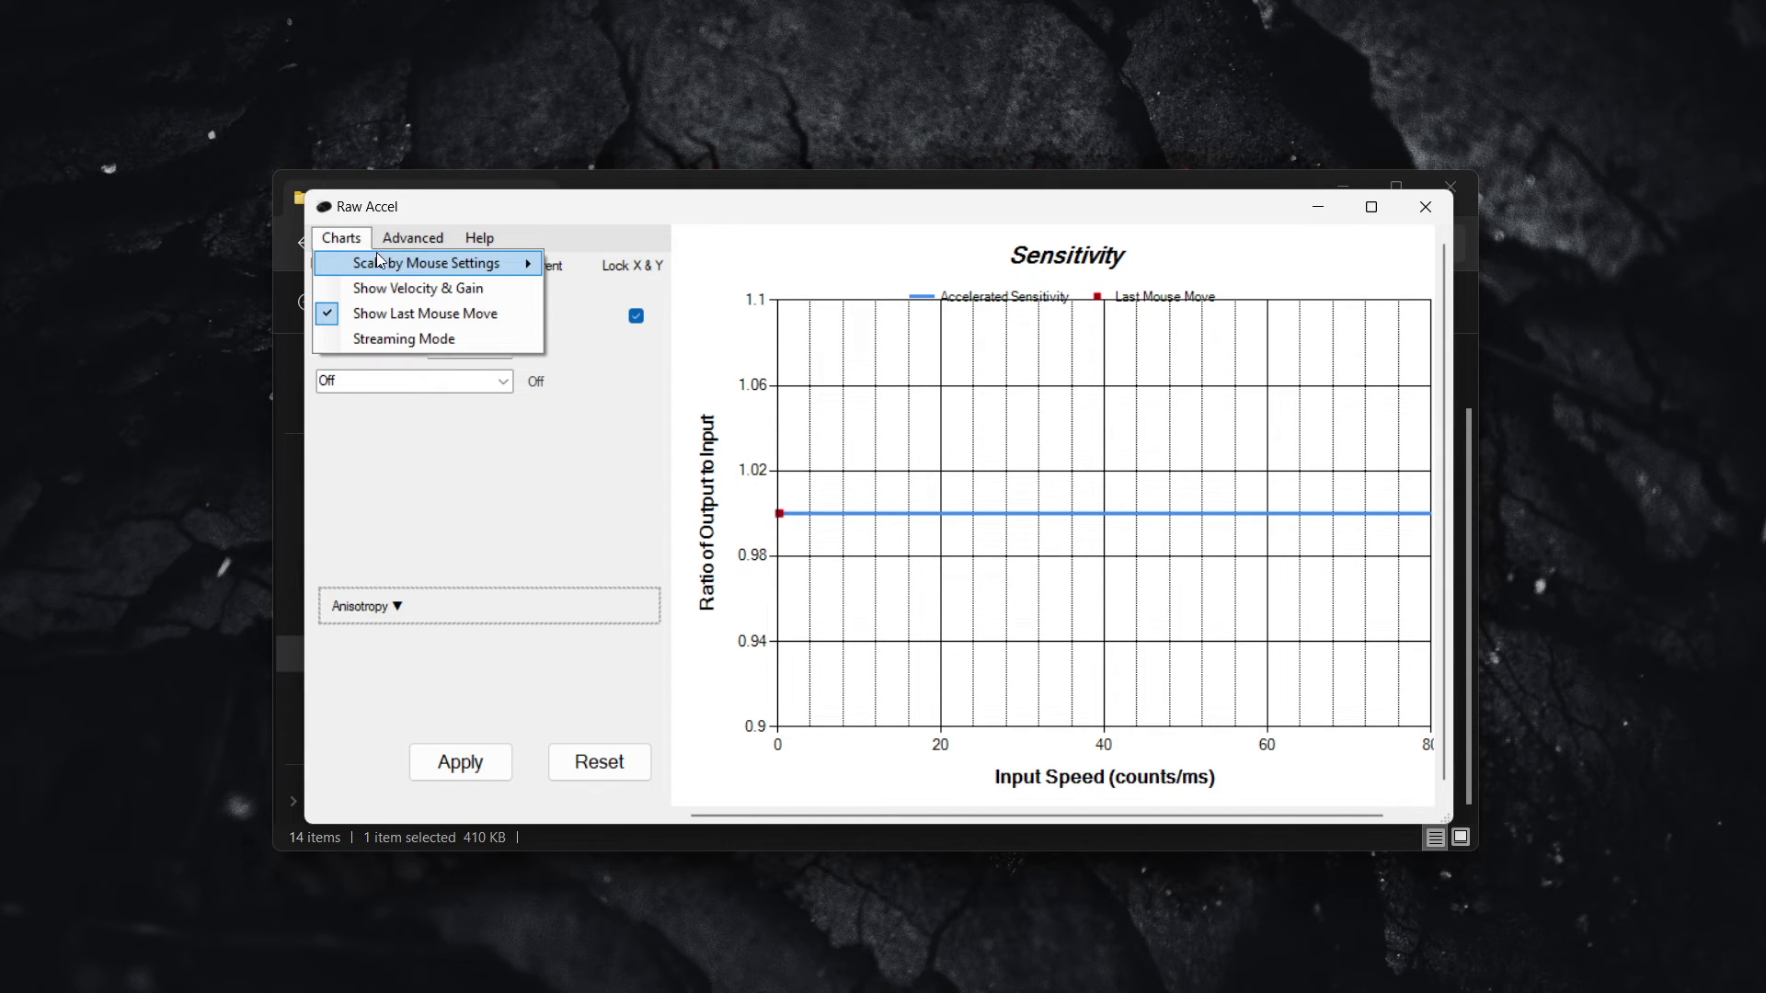
mouse_move(404, 265)
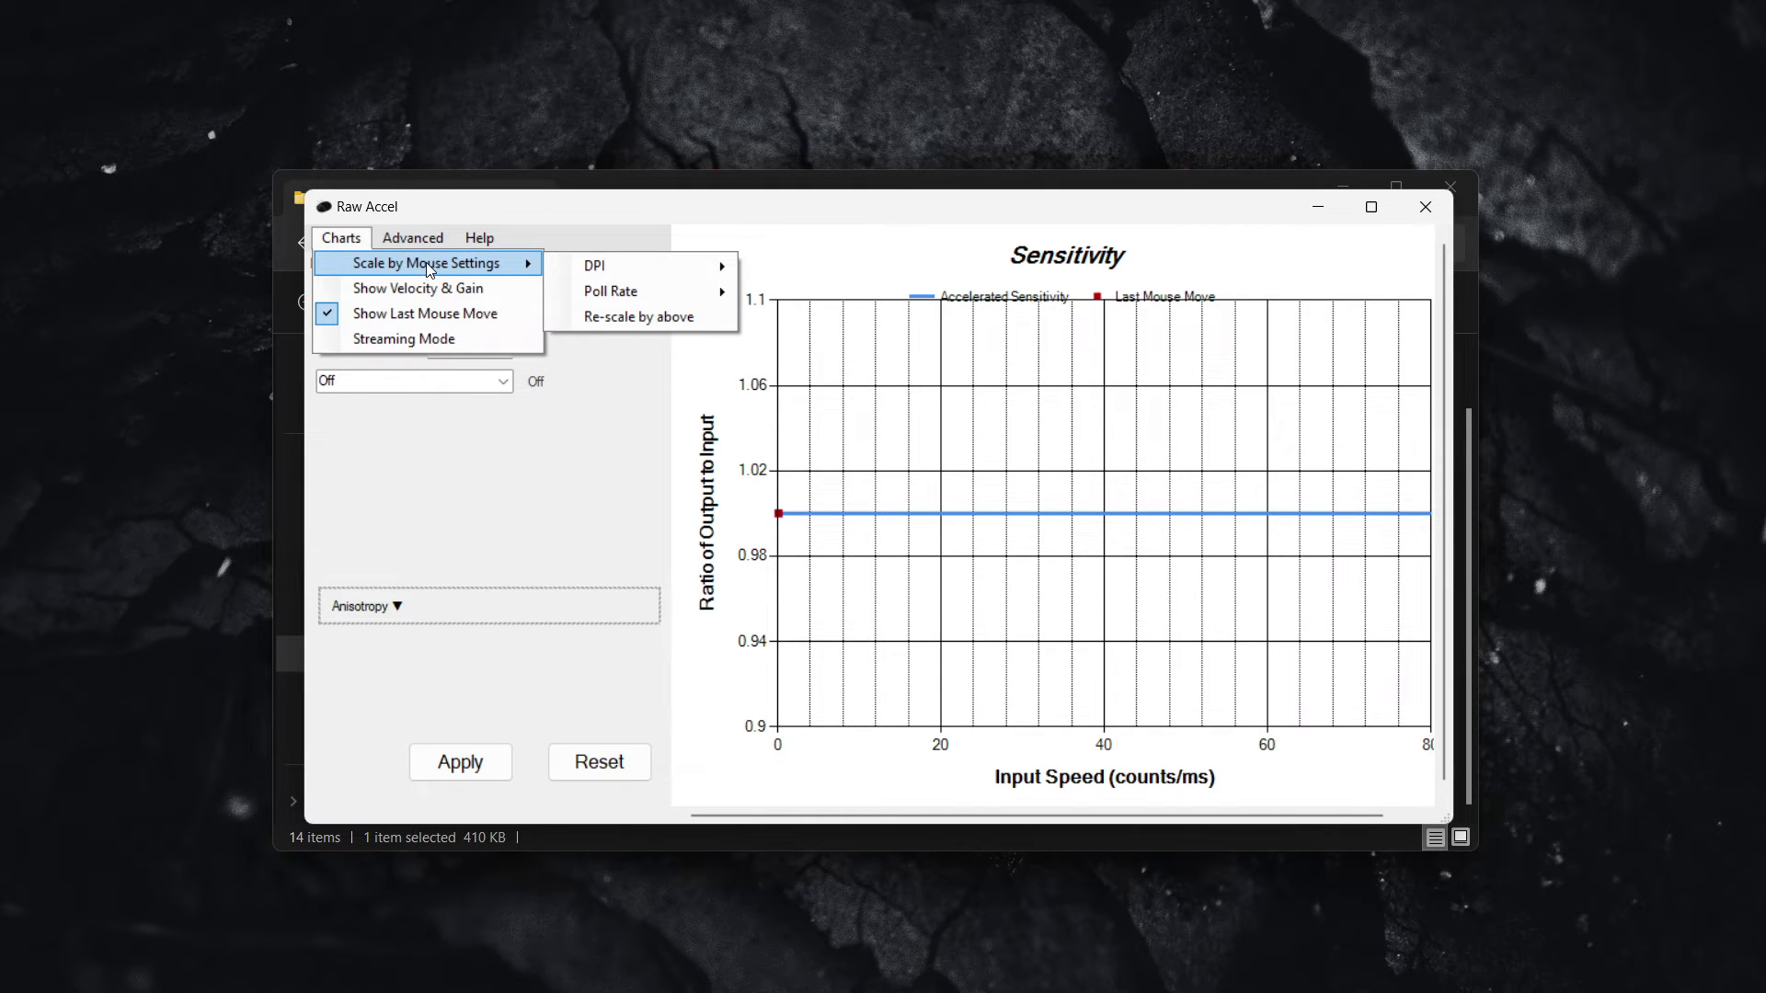
mouse_move(603, 269)
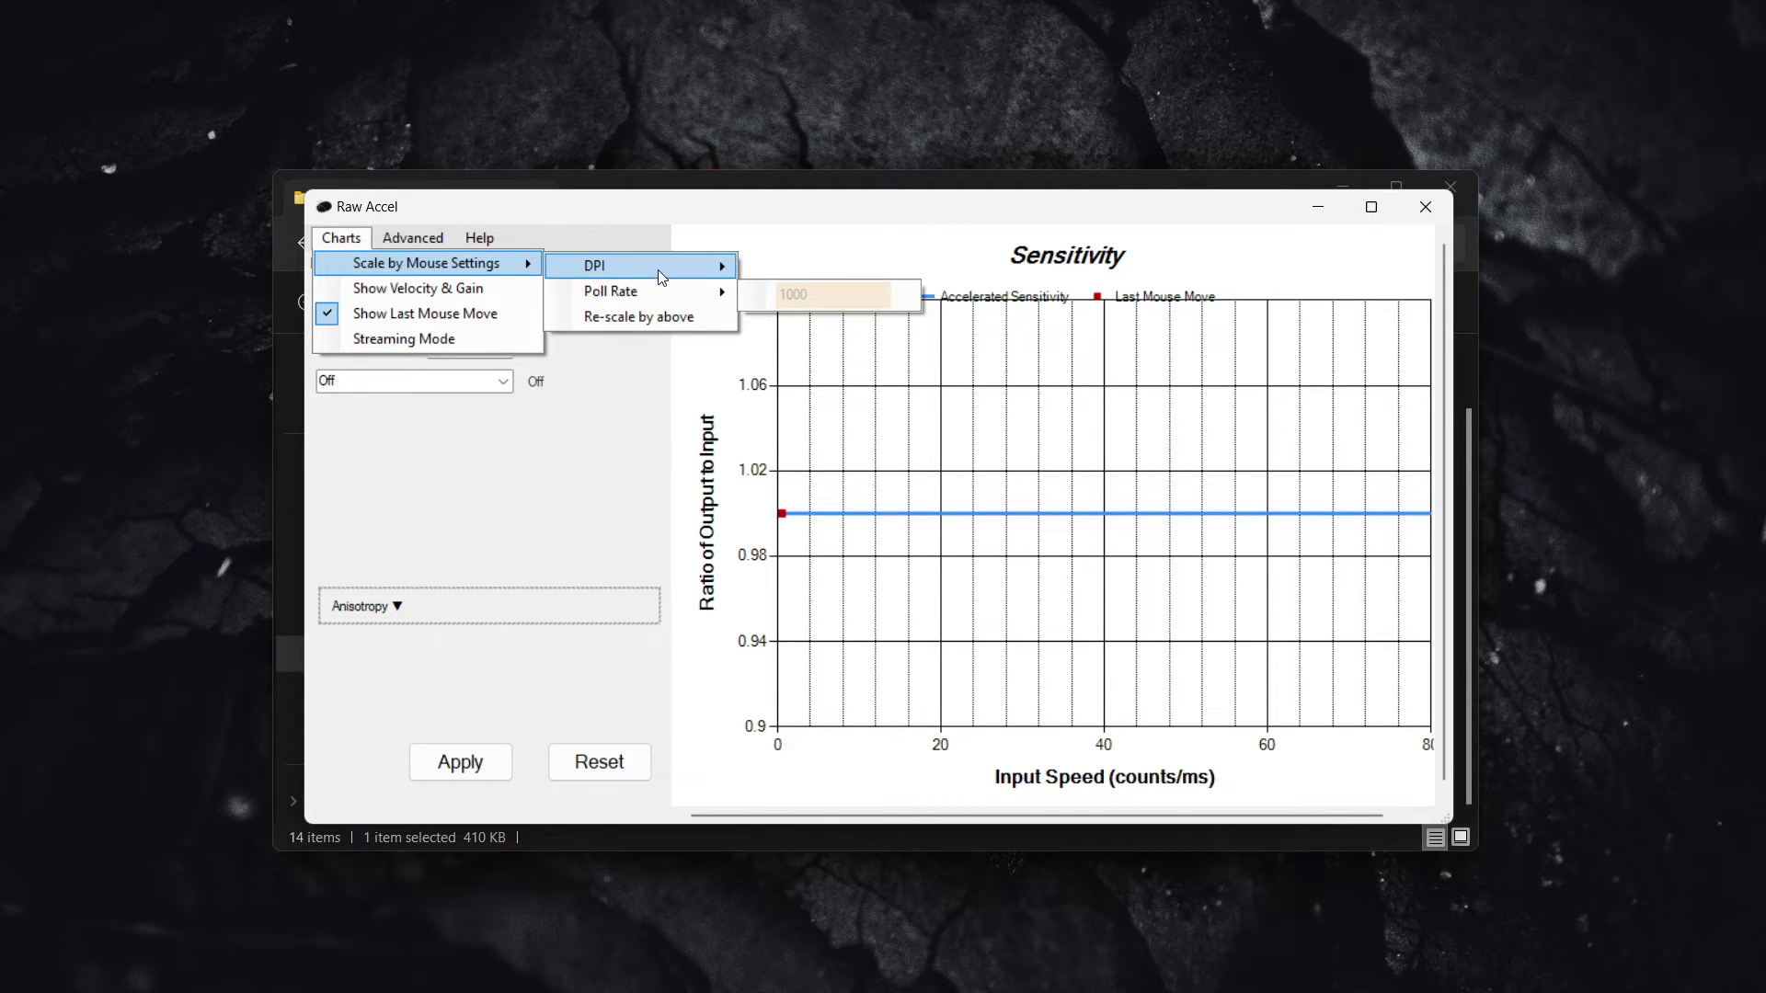
mouse_move(656, 263)
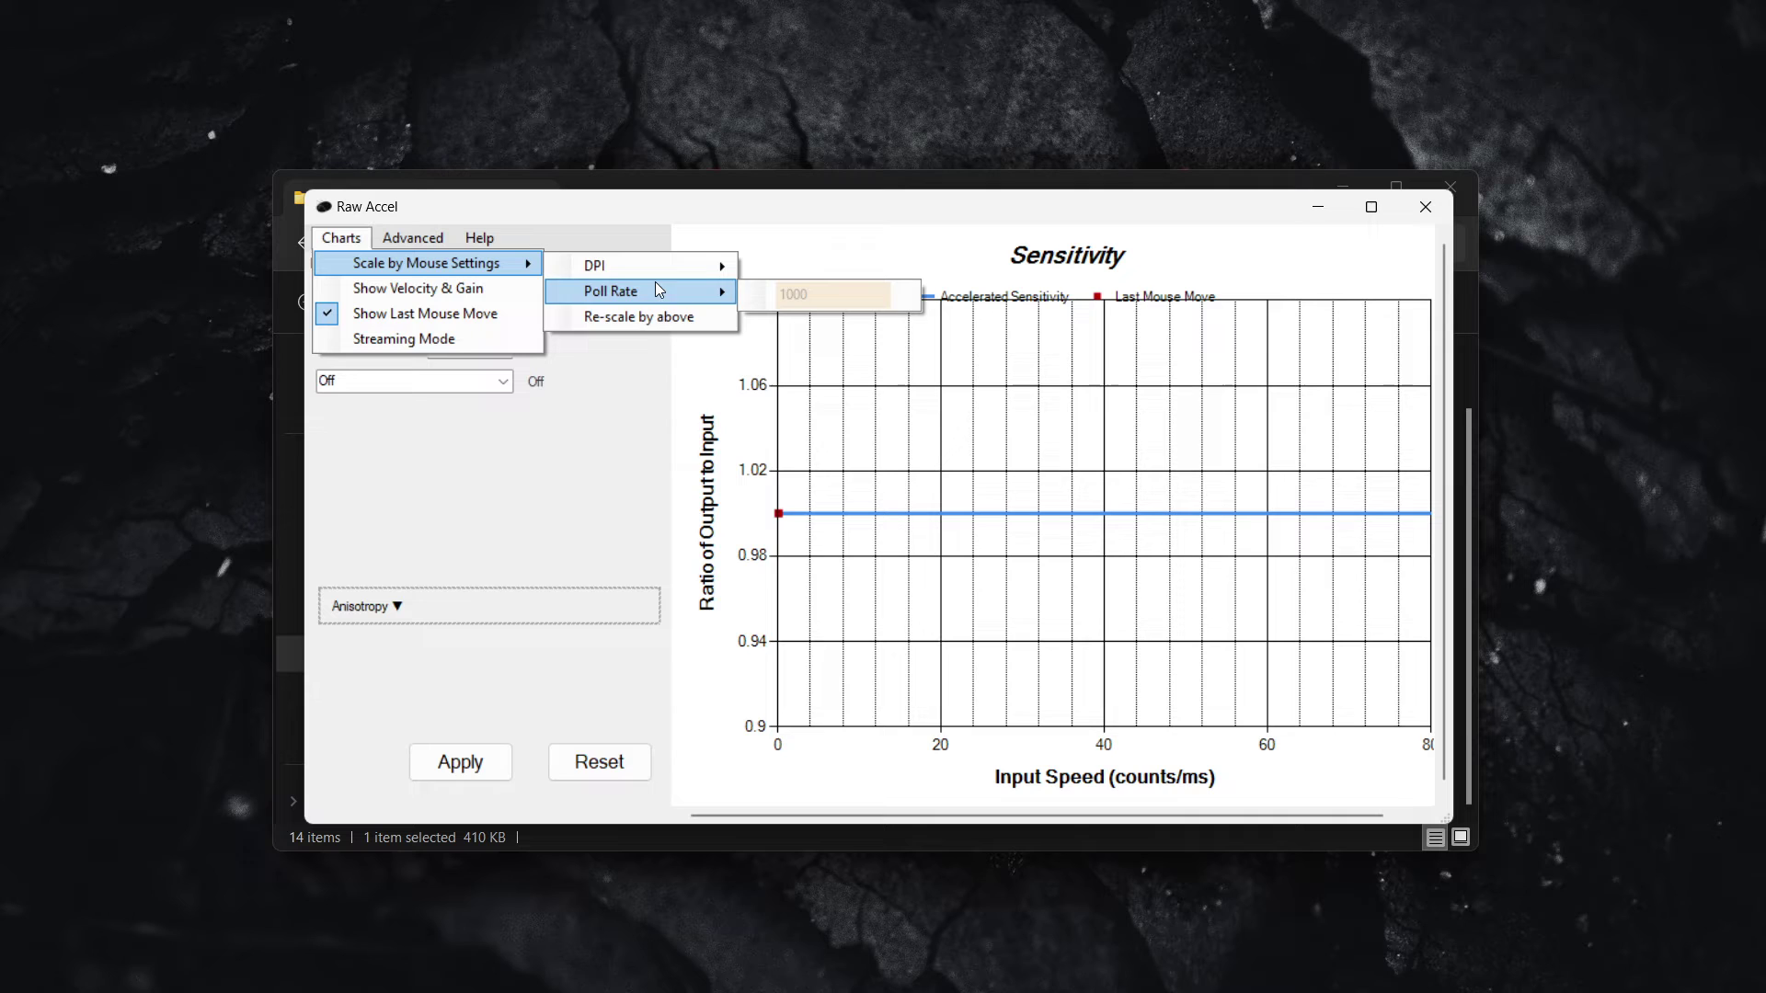
click(632, 319)
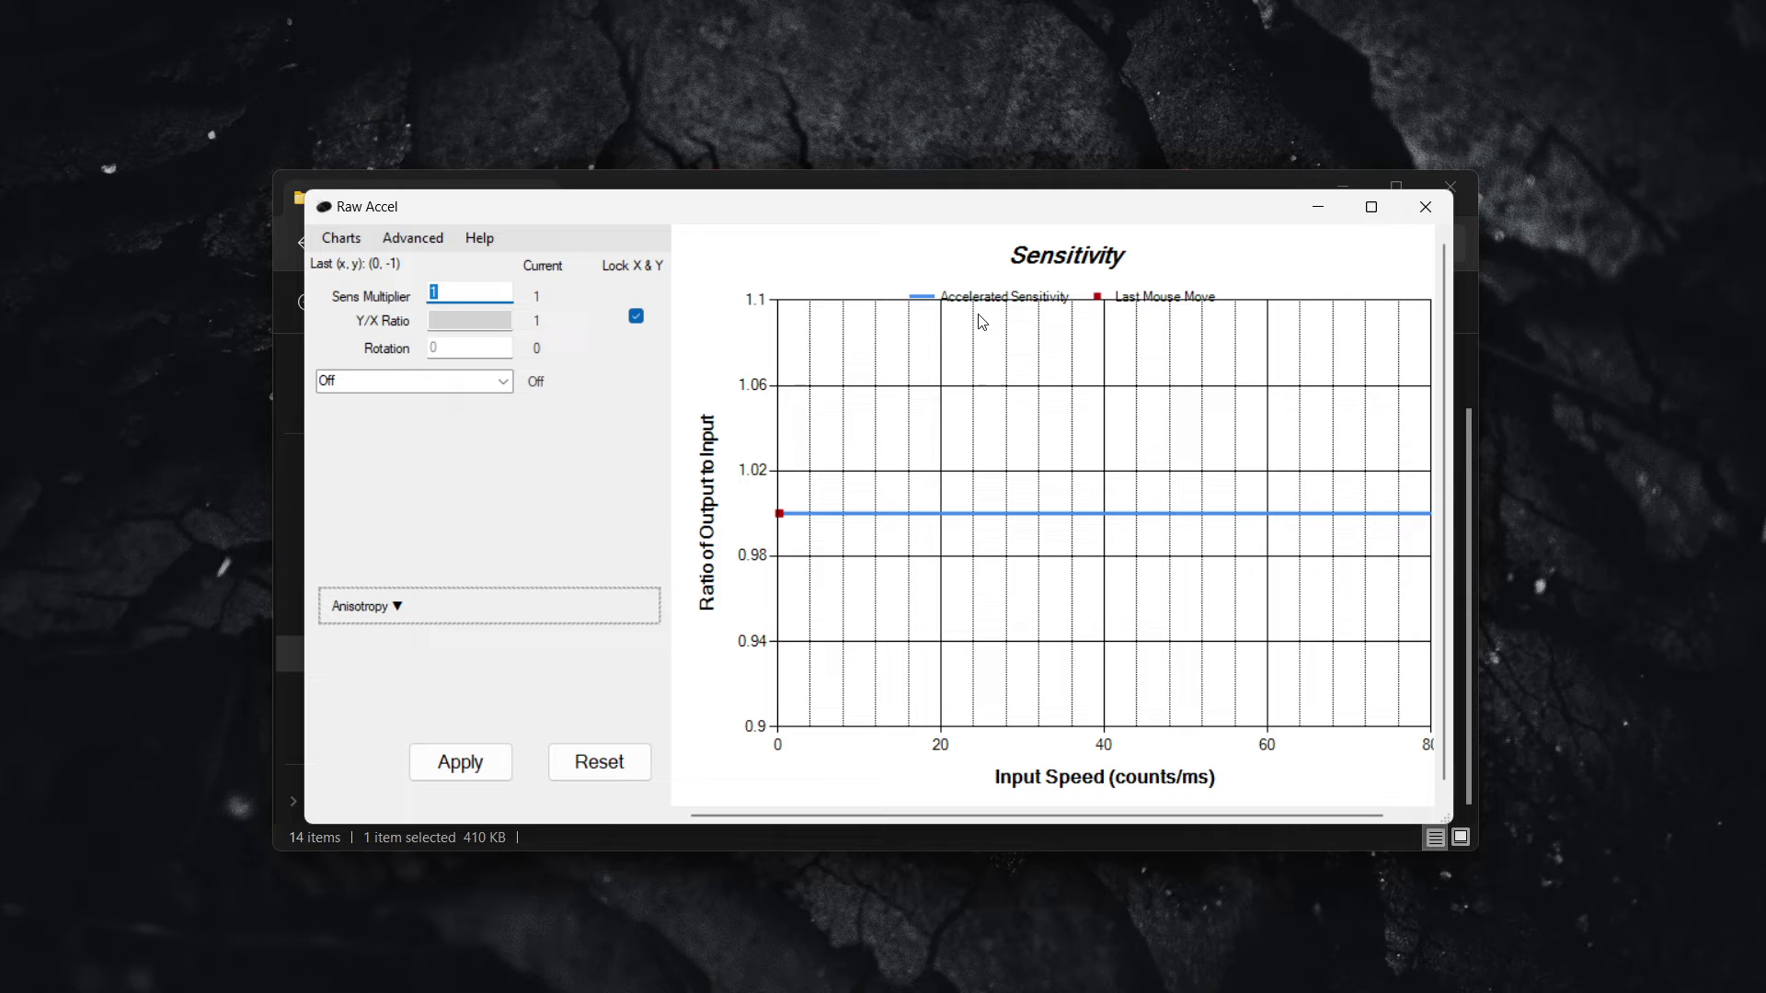
- Switch the acceleration mode to Linear with acceleration 0.05
click(452, 321)
click(504, 382)
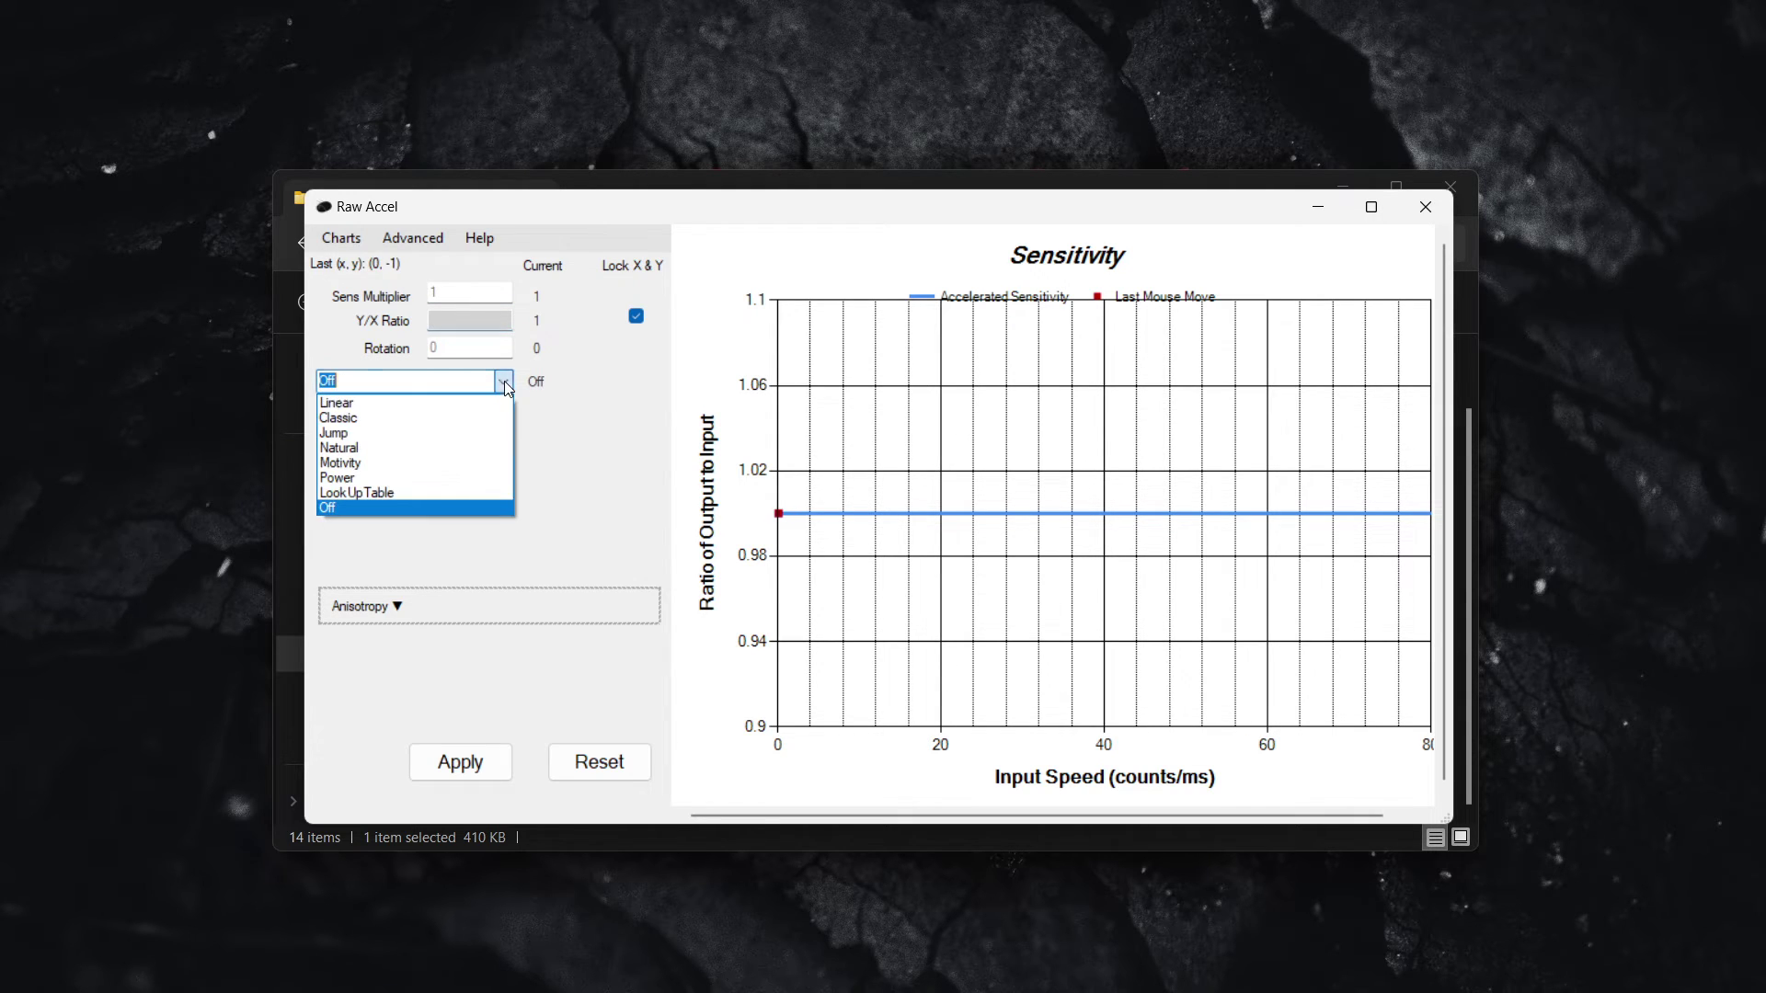
click(360, 405)
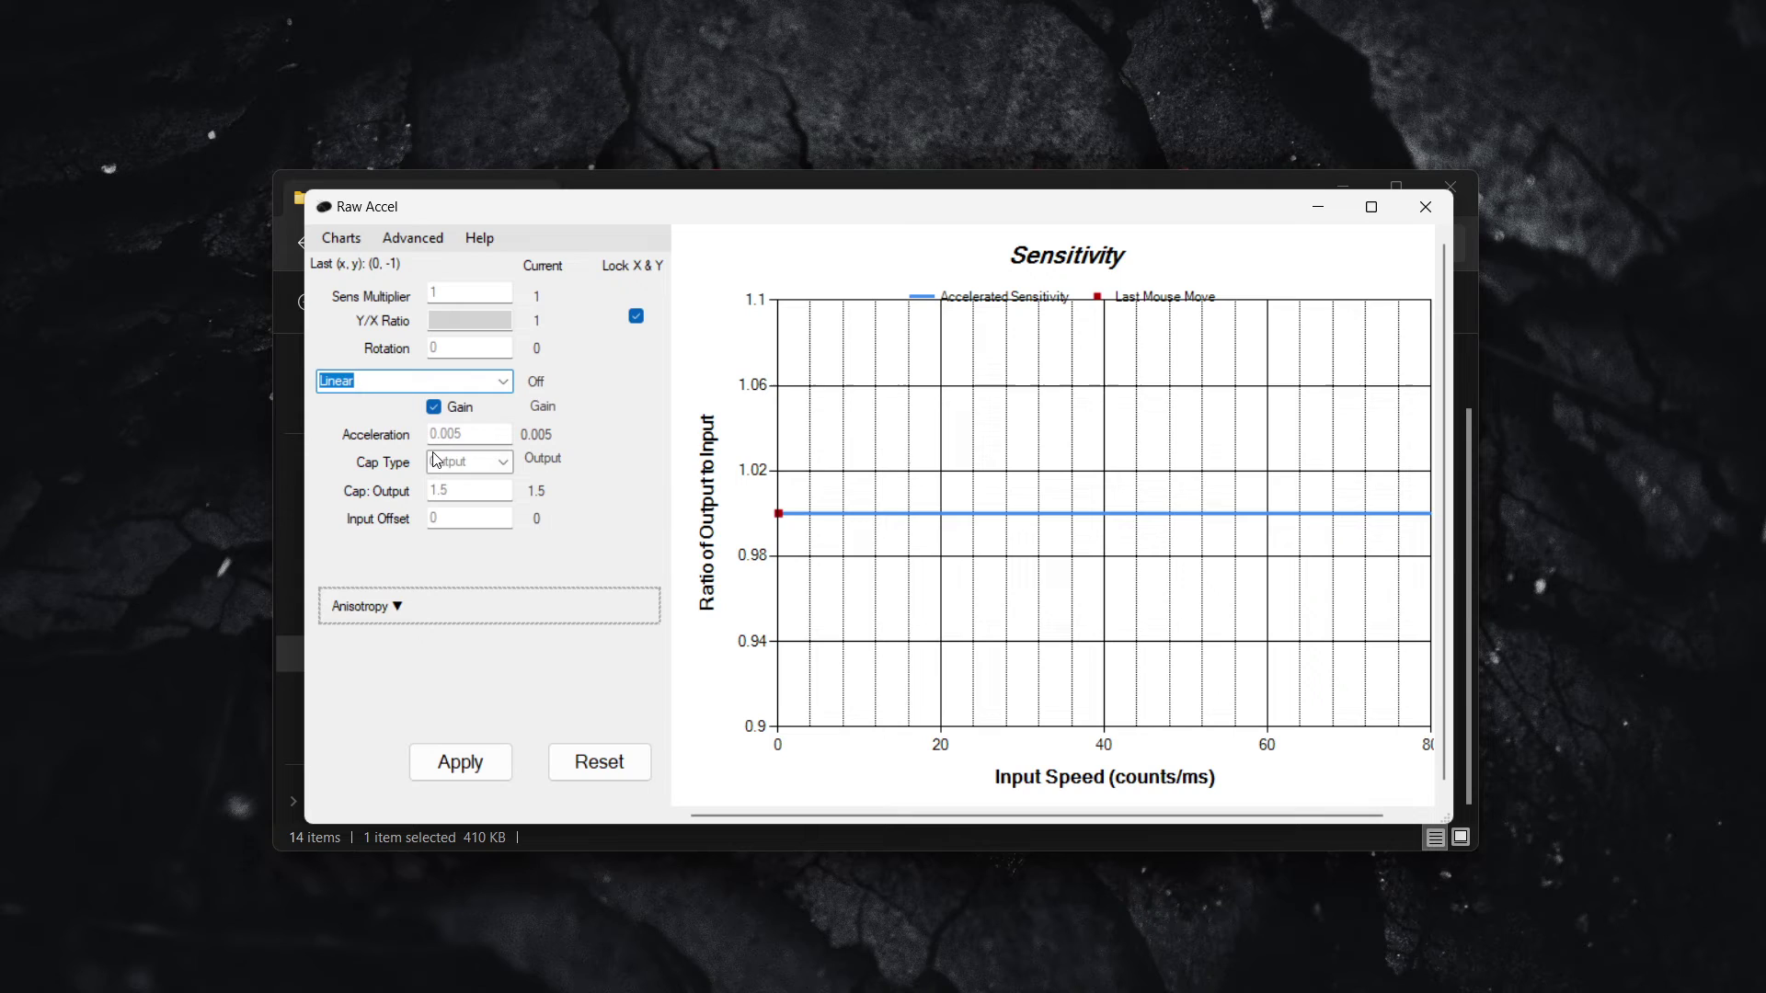
click(440, 434)
click(475, 438)
key(BackSpace)
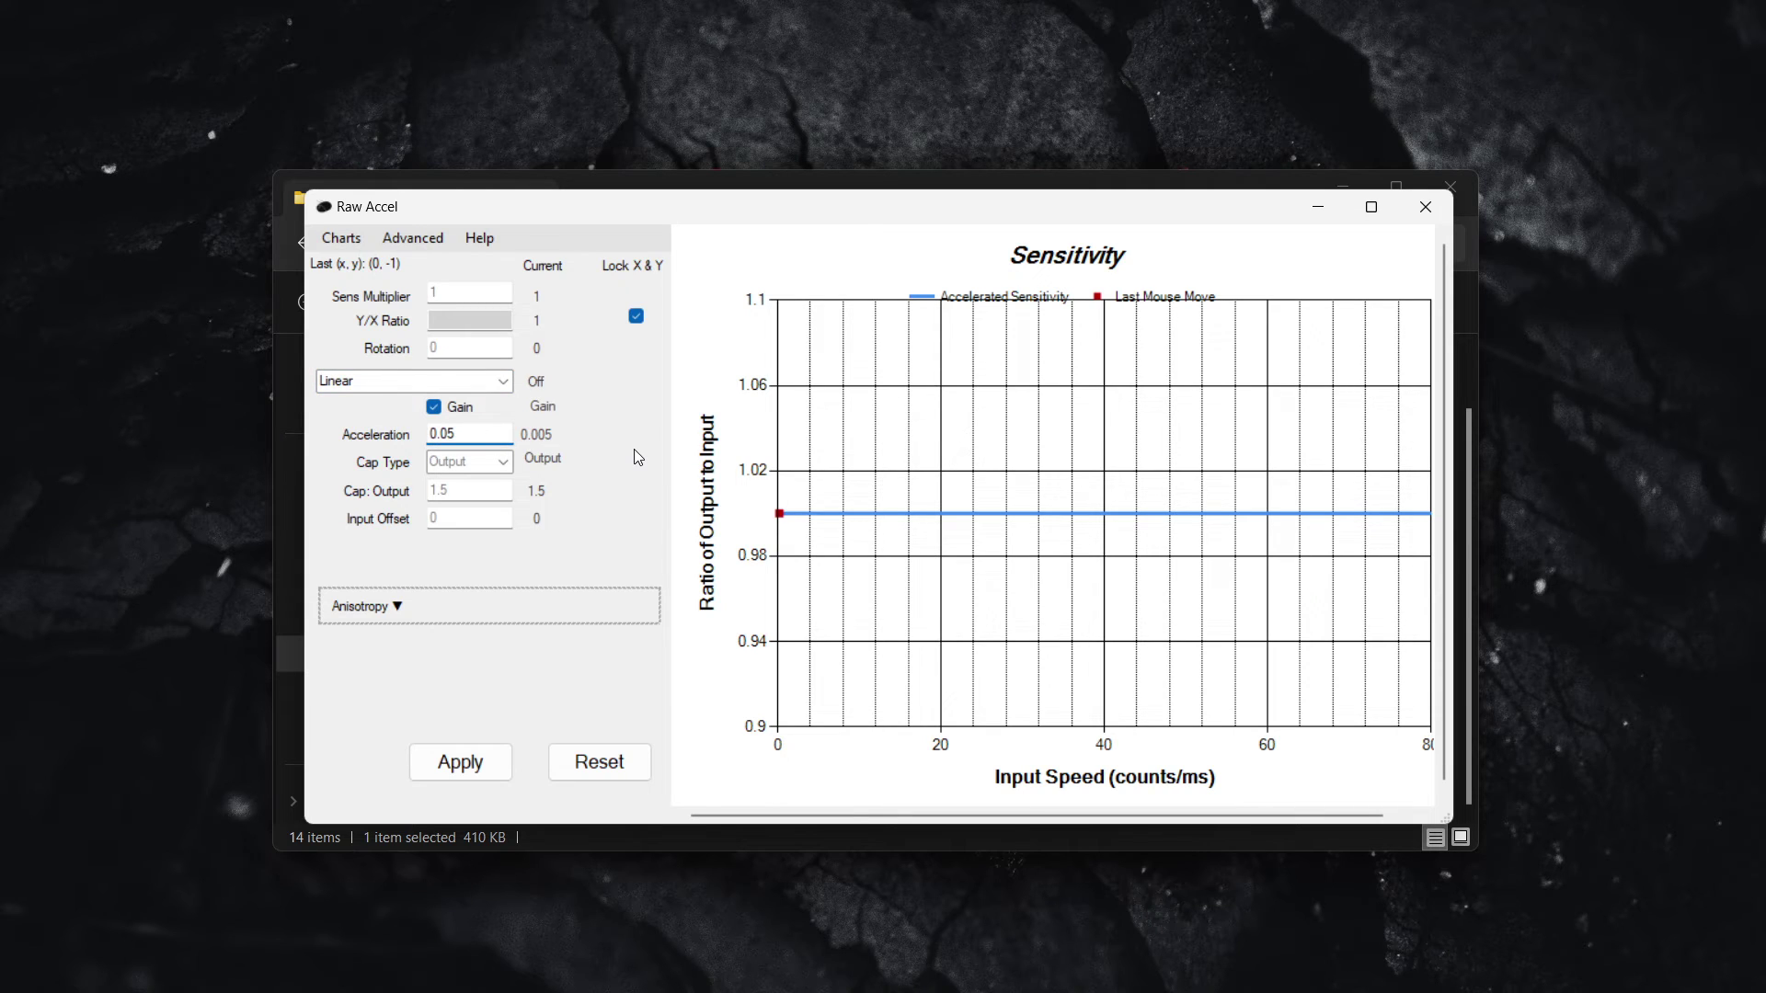
- Keep the Output cap type at 1.2, set input offset to 15, and apply
click(502, 463)
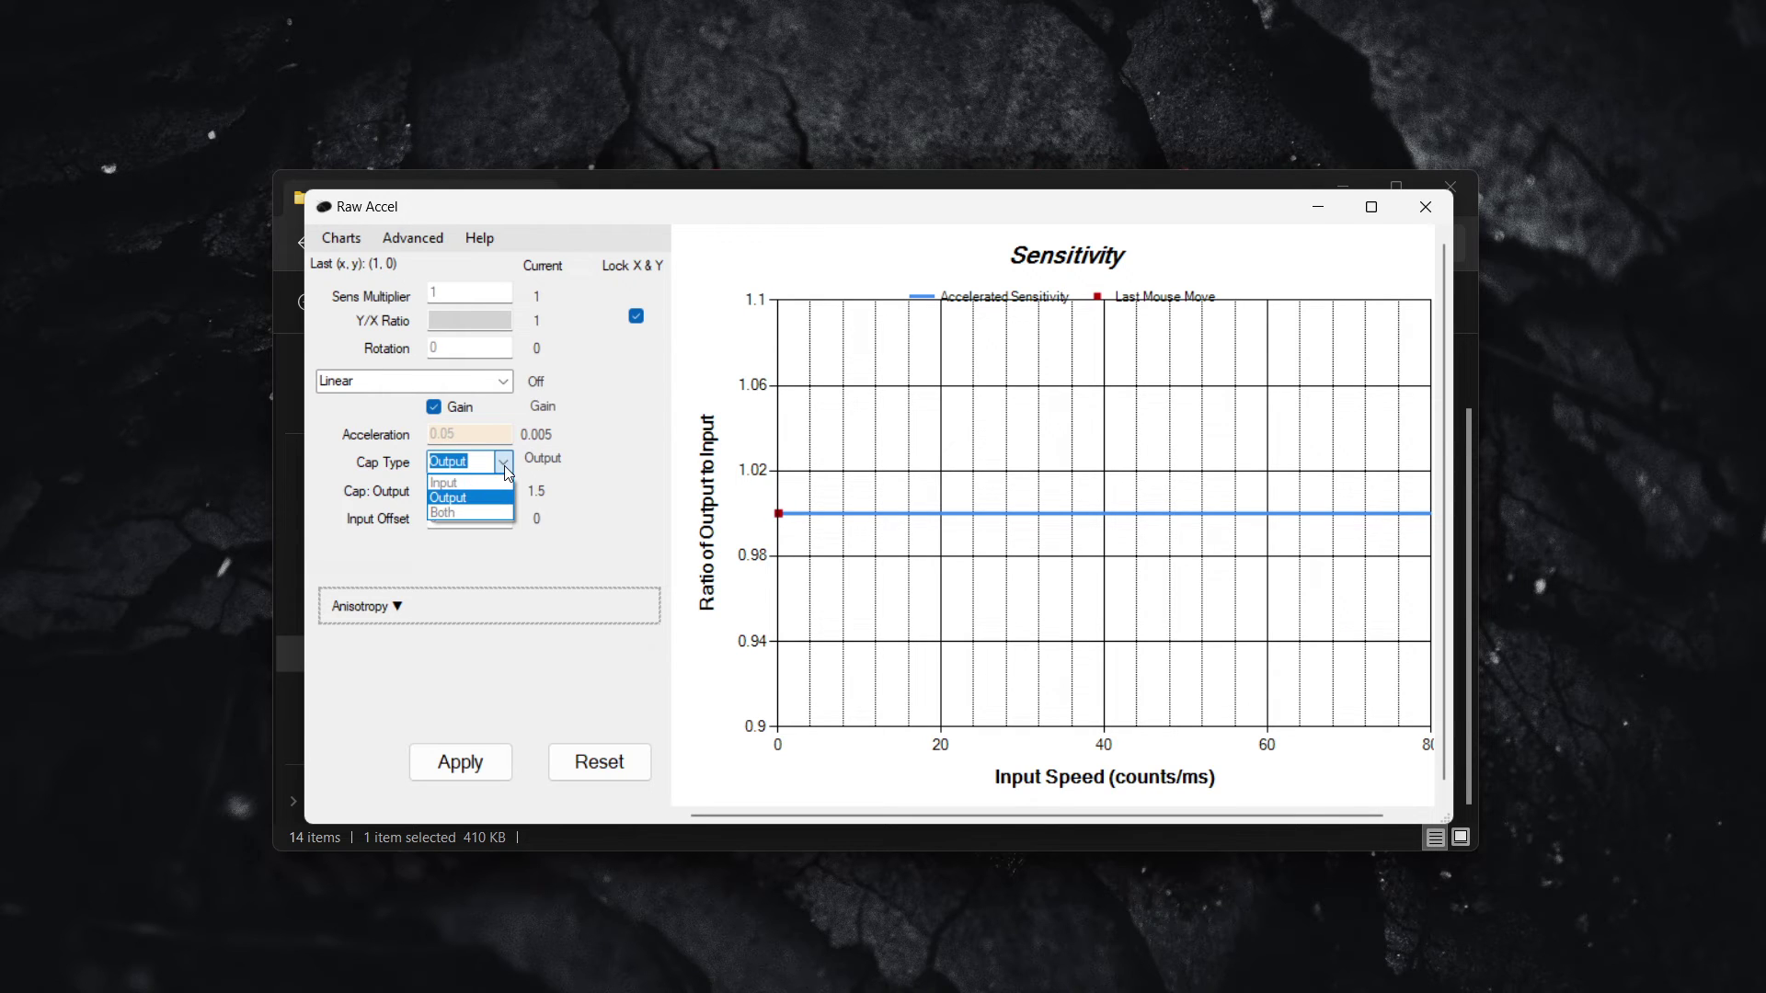
click(508, 486)
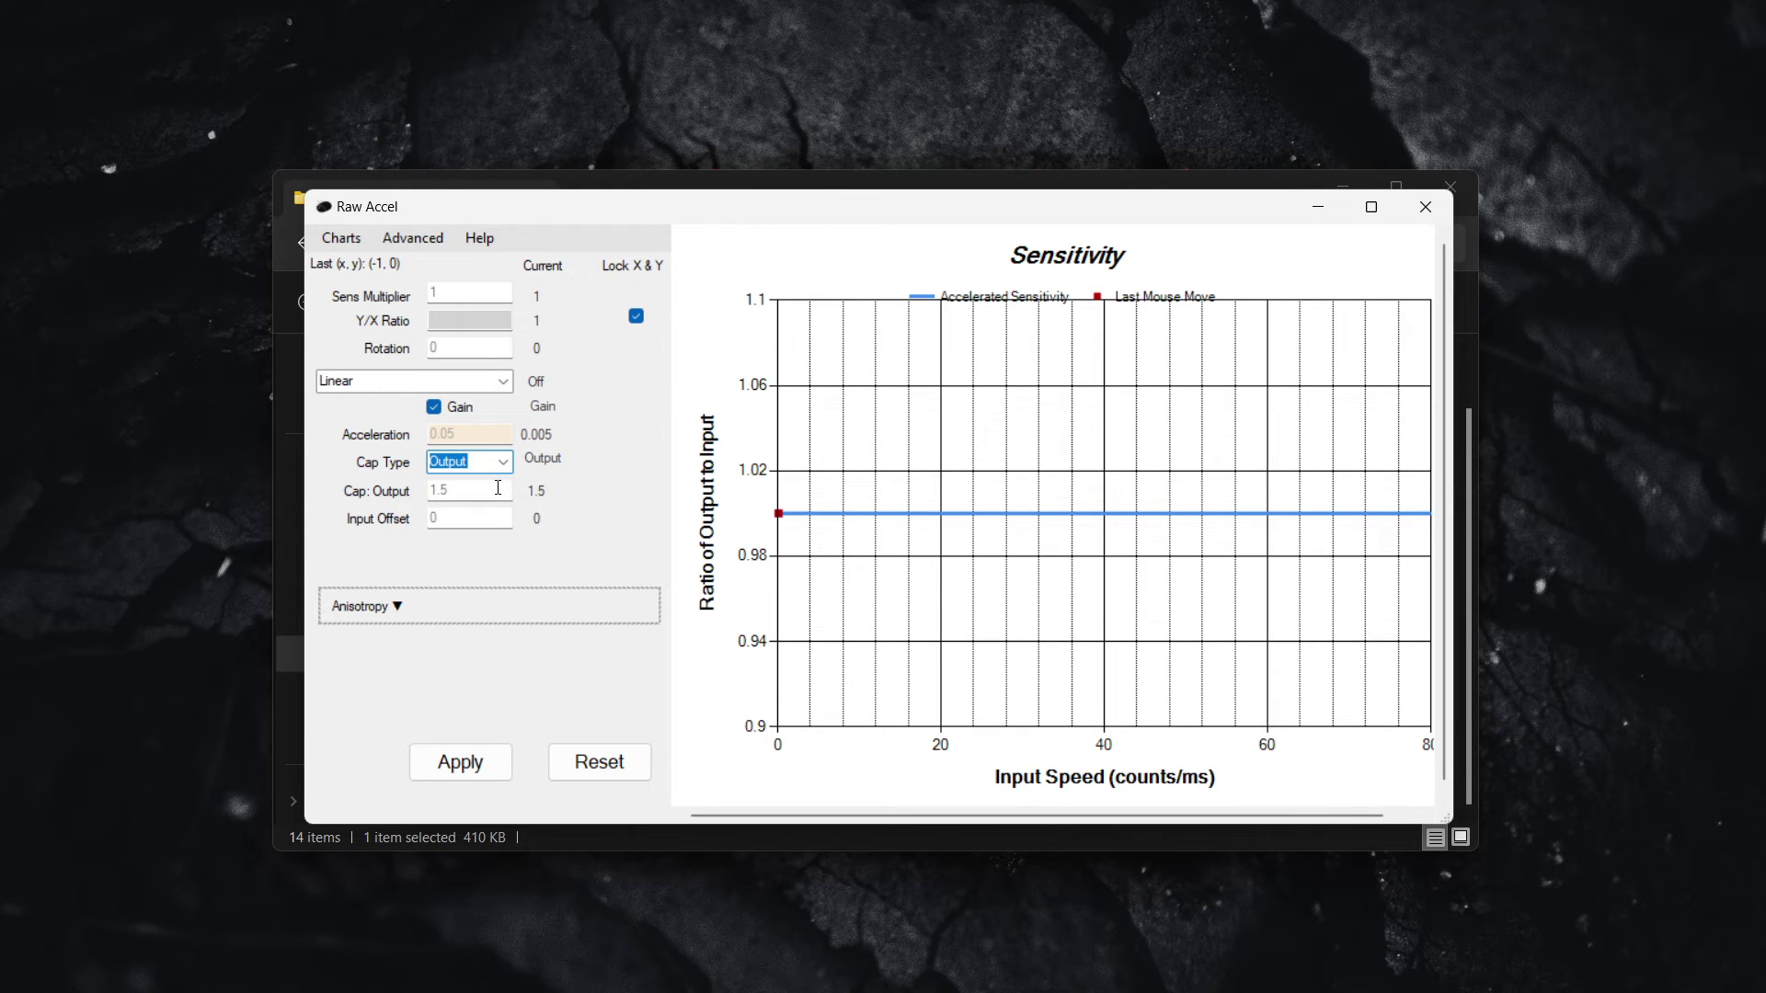
click(498, 488)
double_click(451, 517)
text(15)
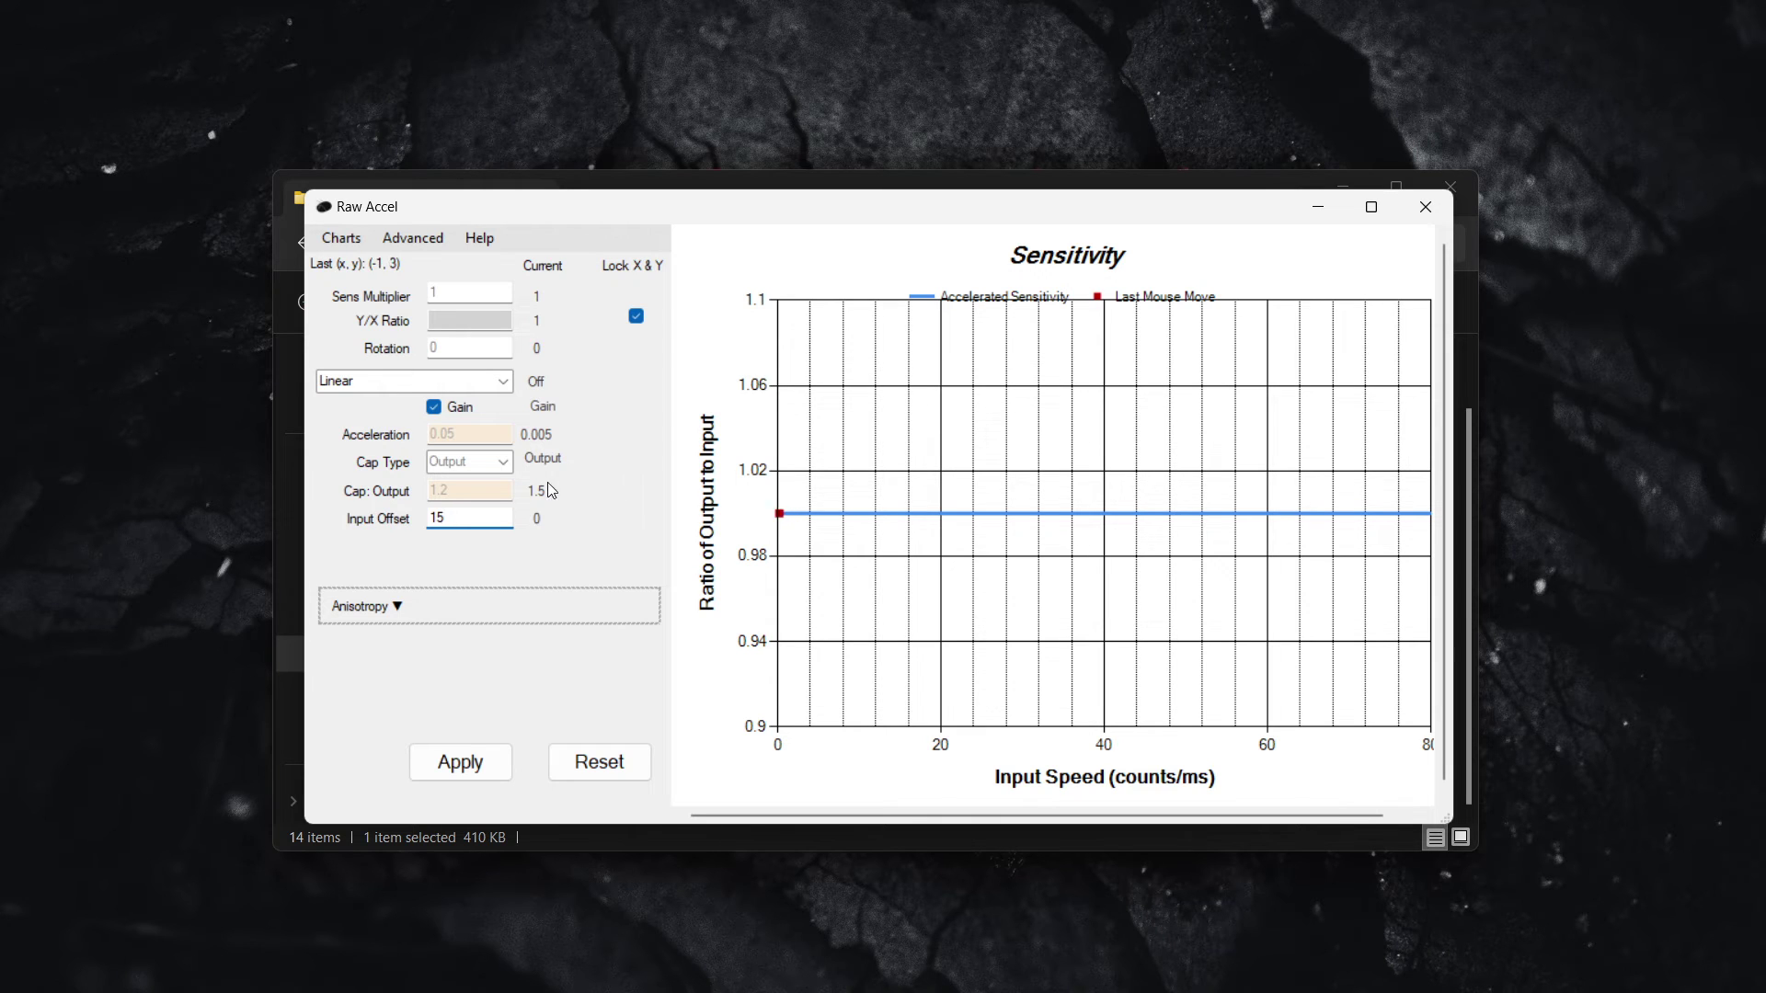
click(452, 765)
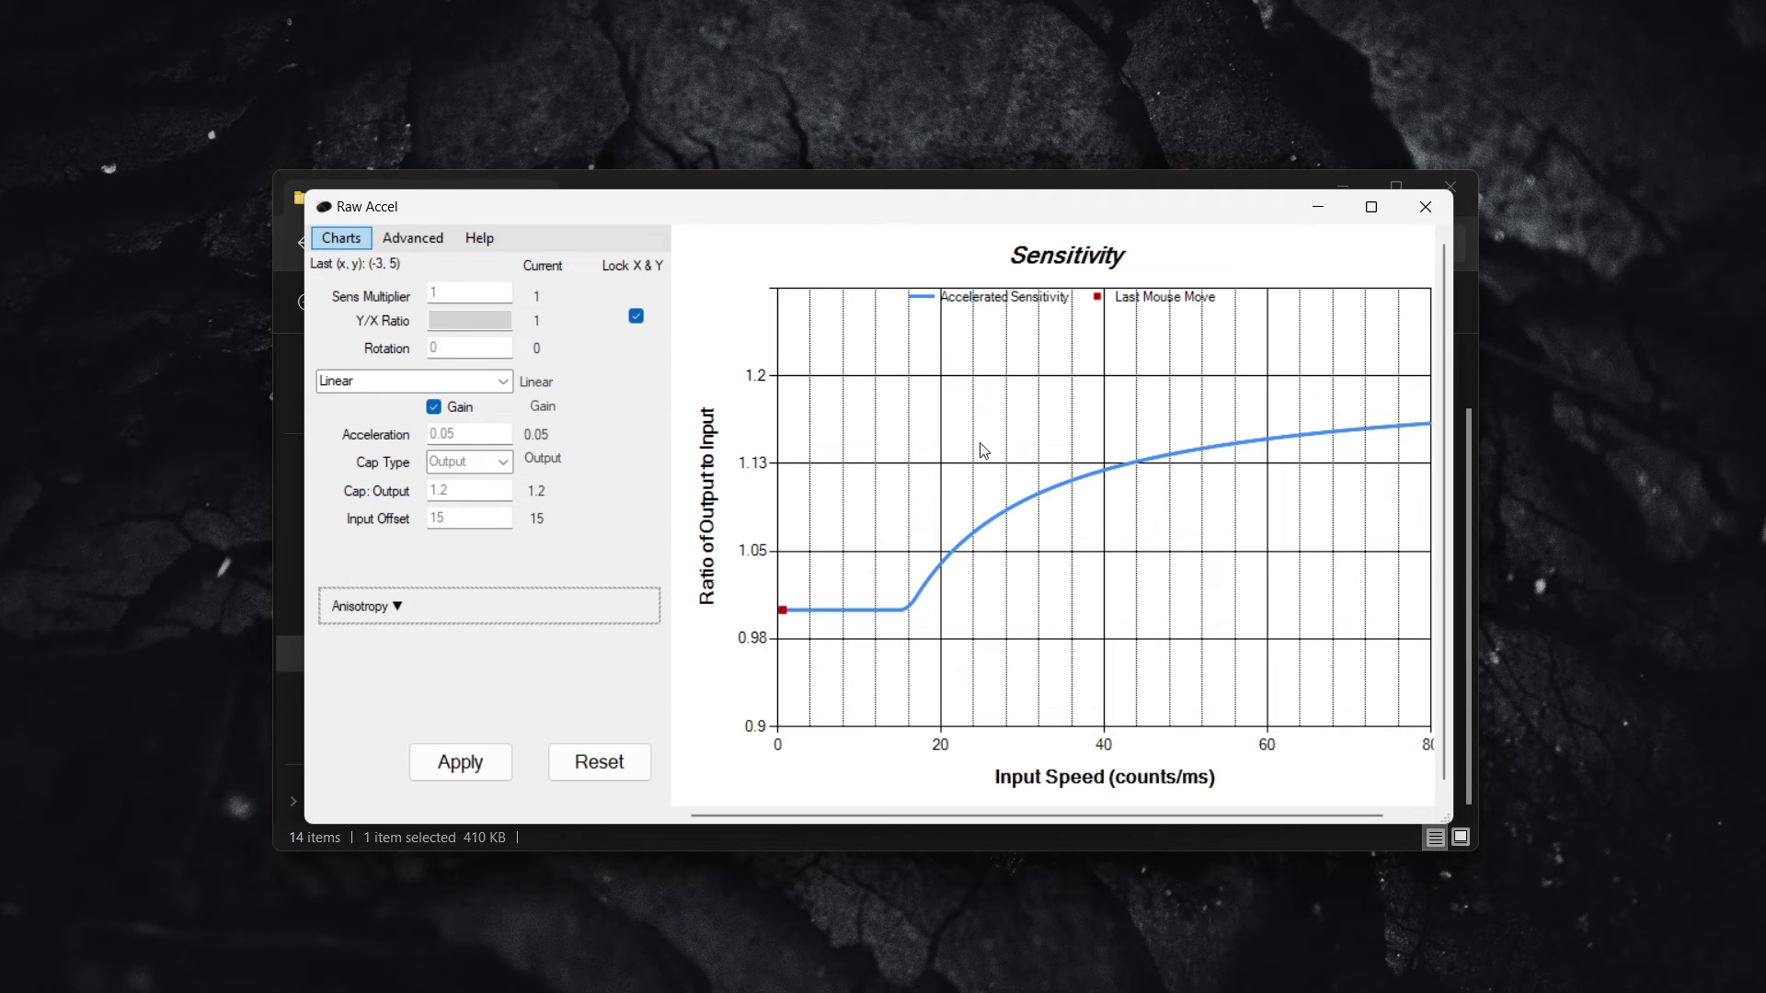
- Minimize Raw Accel and open settings.json in Notepad just this once
click(1318, 208)
scroll(842, 524, up, 1)
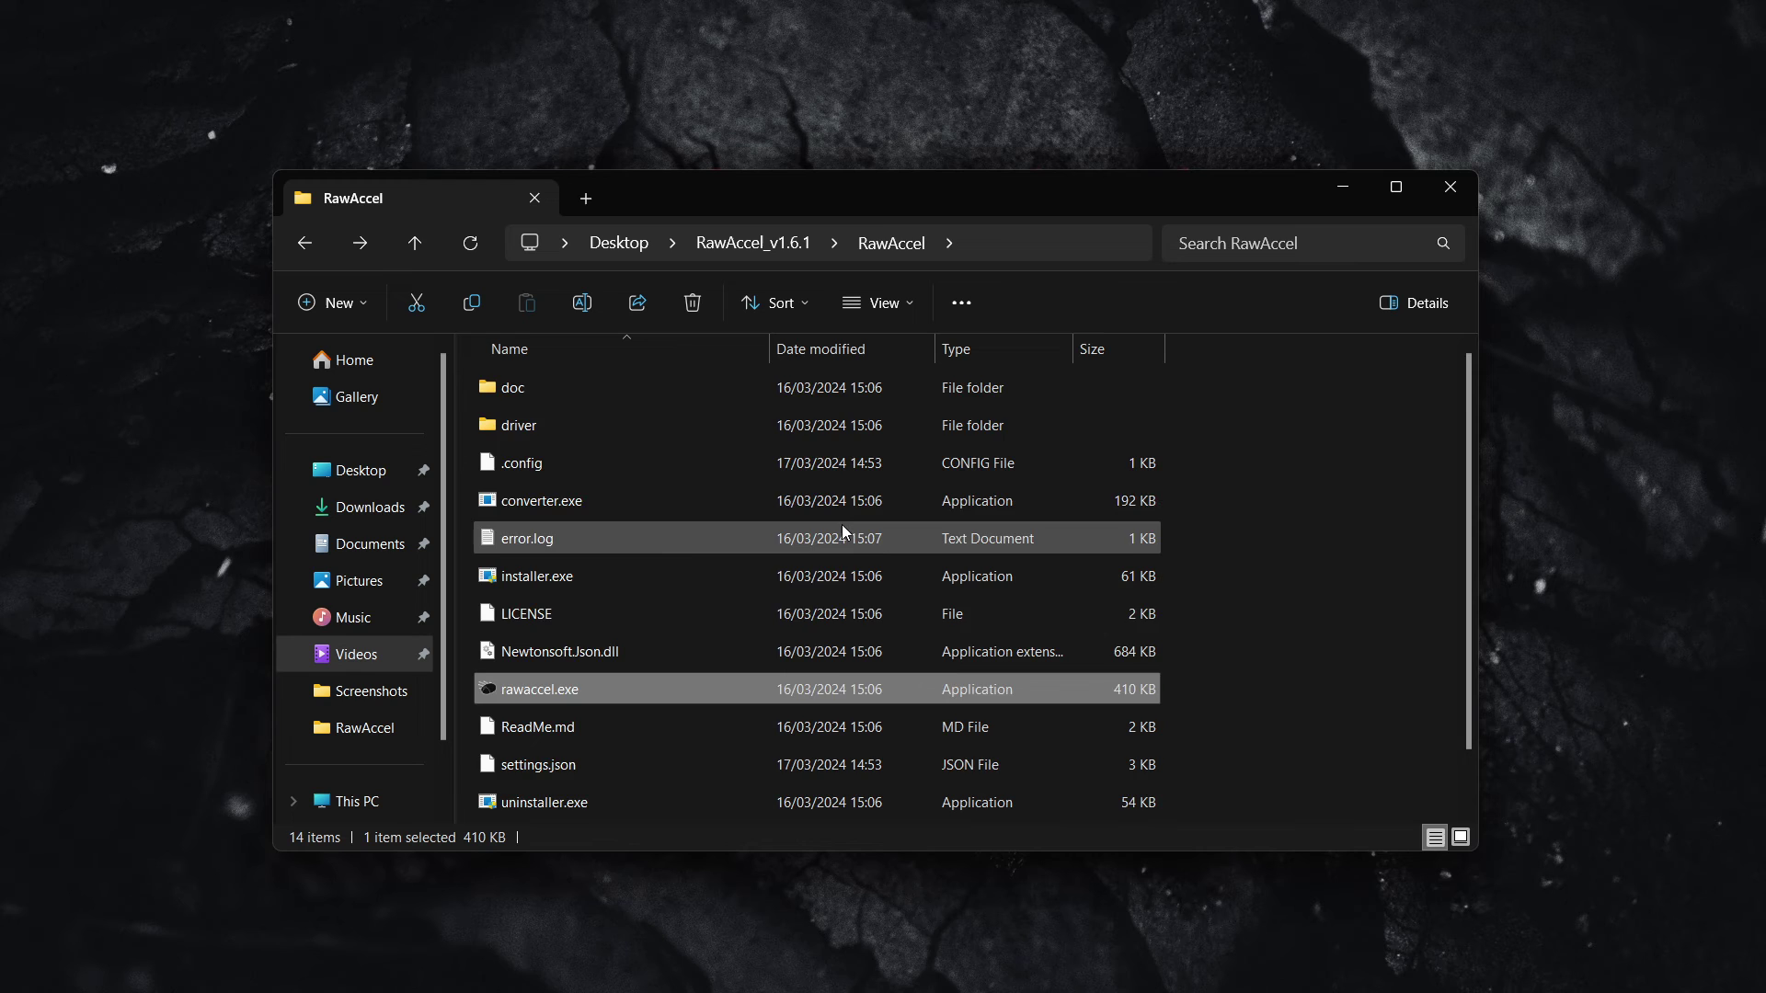
scroll(920, 460, down, 1)
scroll(874, 577, up, 1)
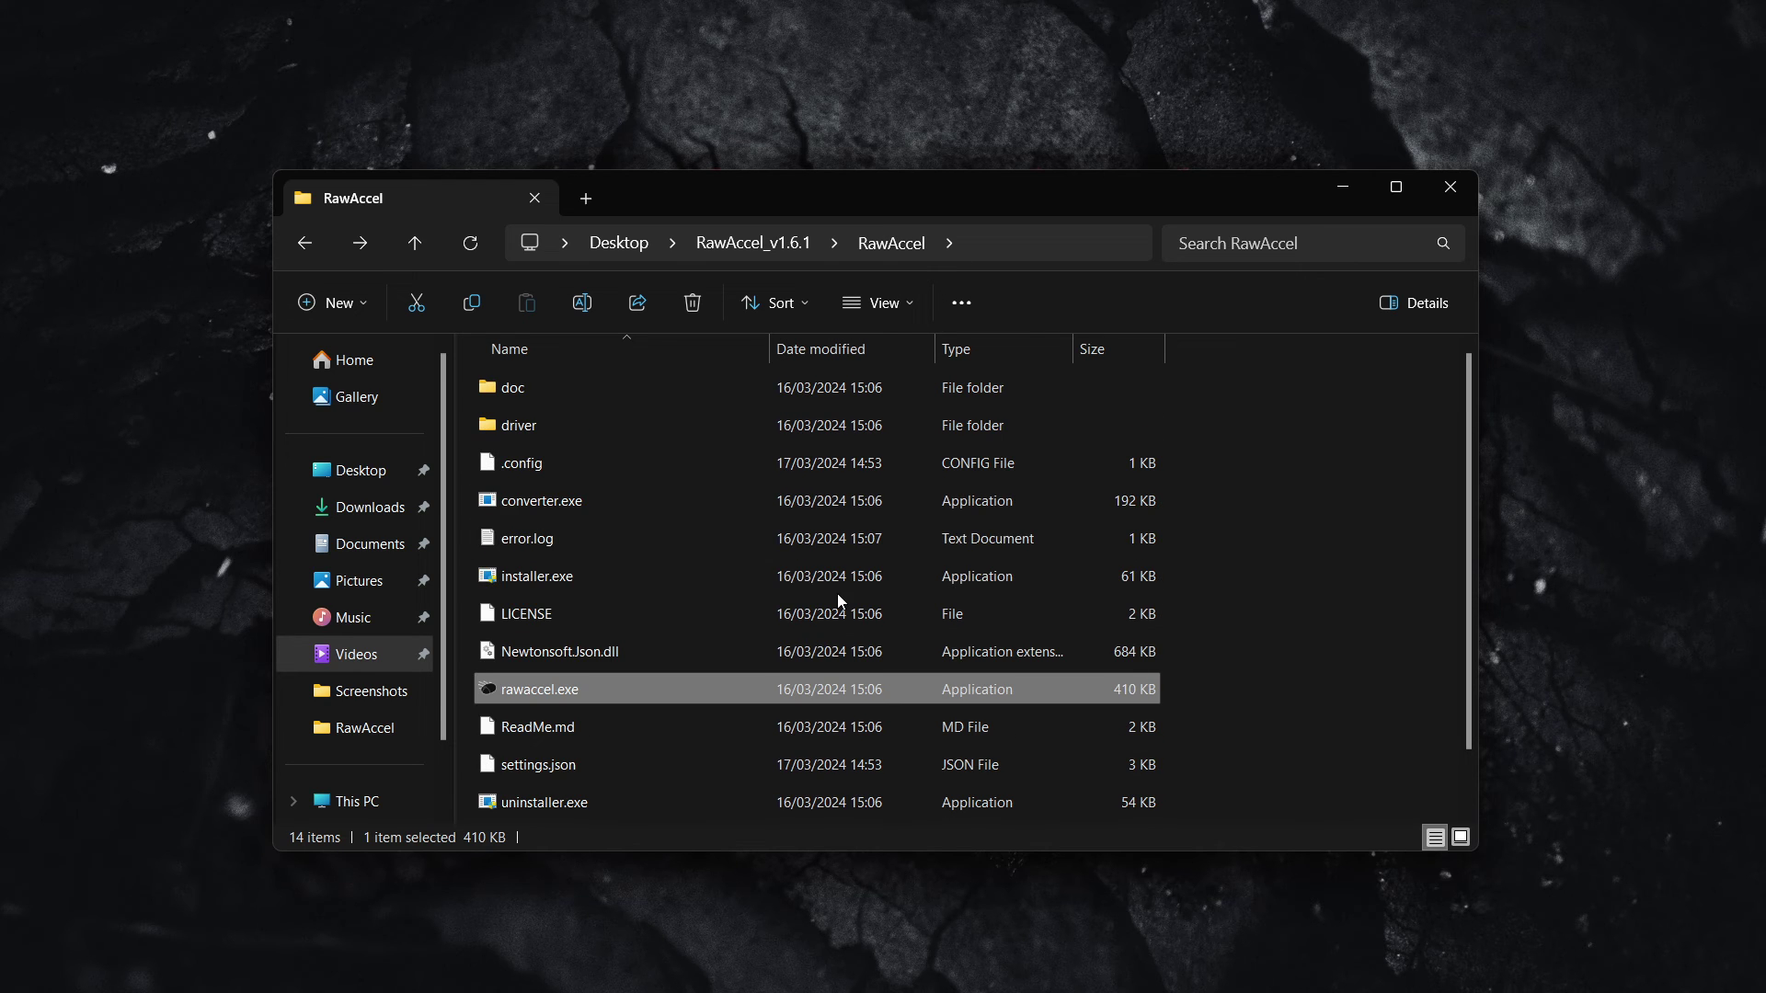
scroll(837, 593, down, 1)
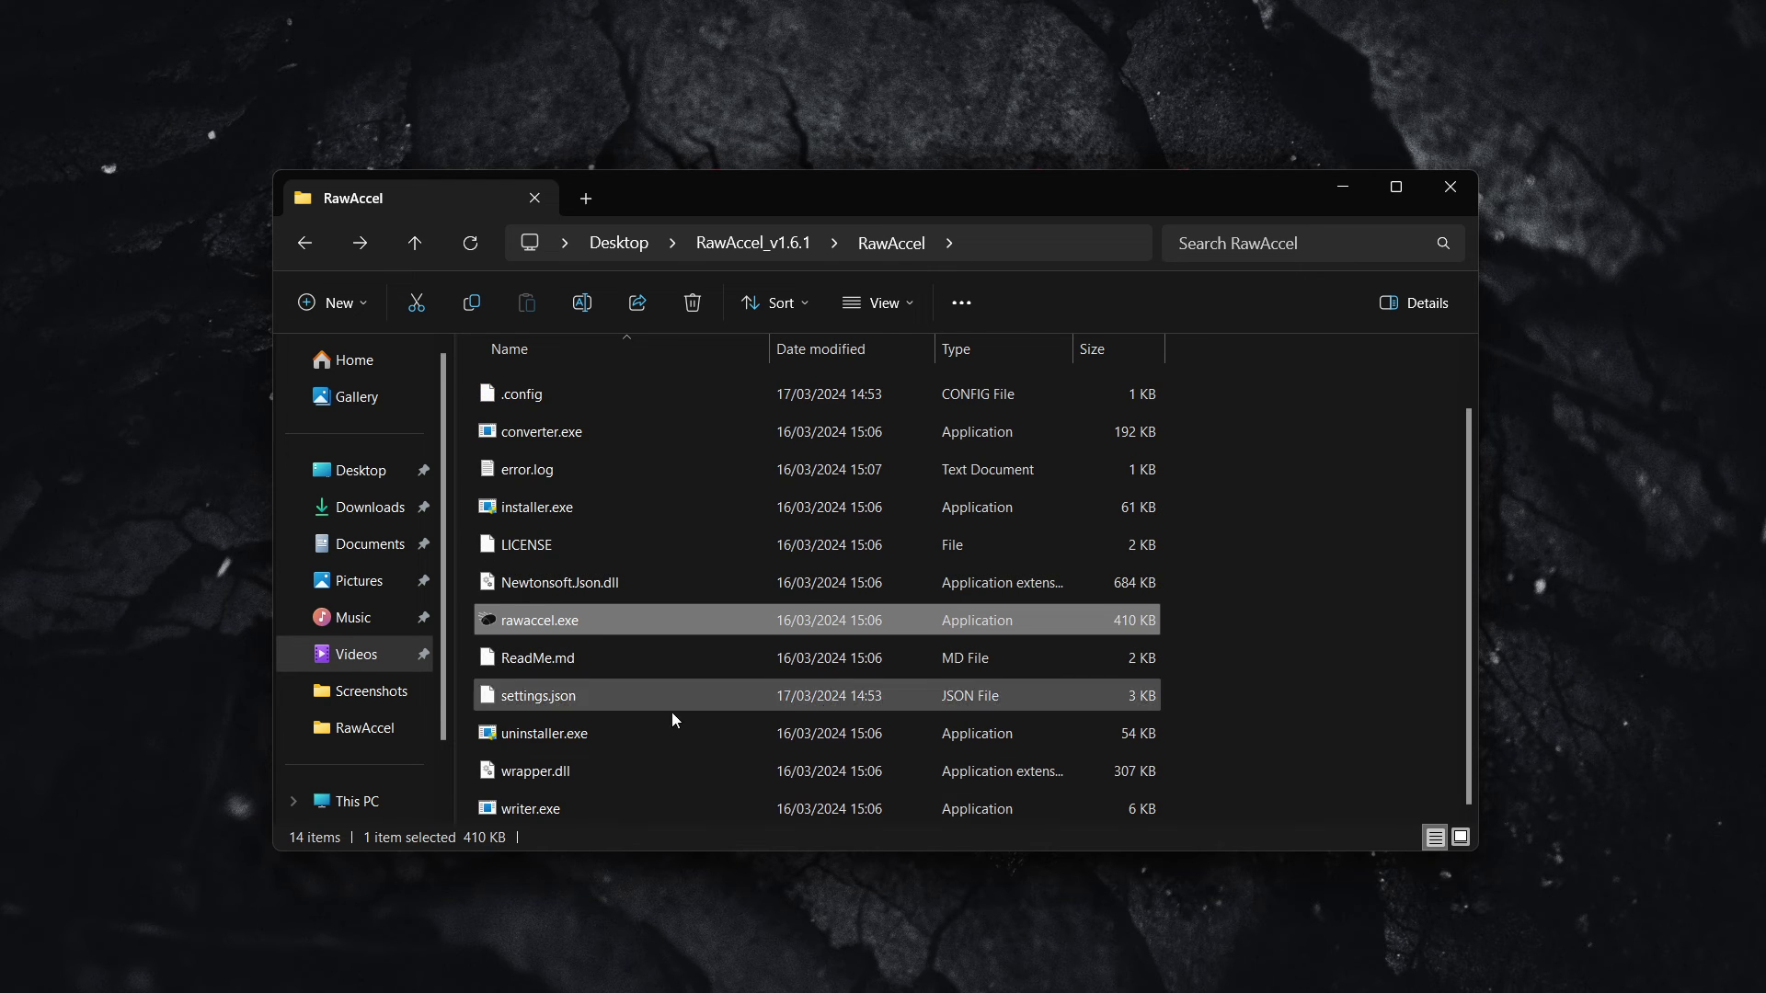
double_click(571, 697)
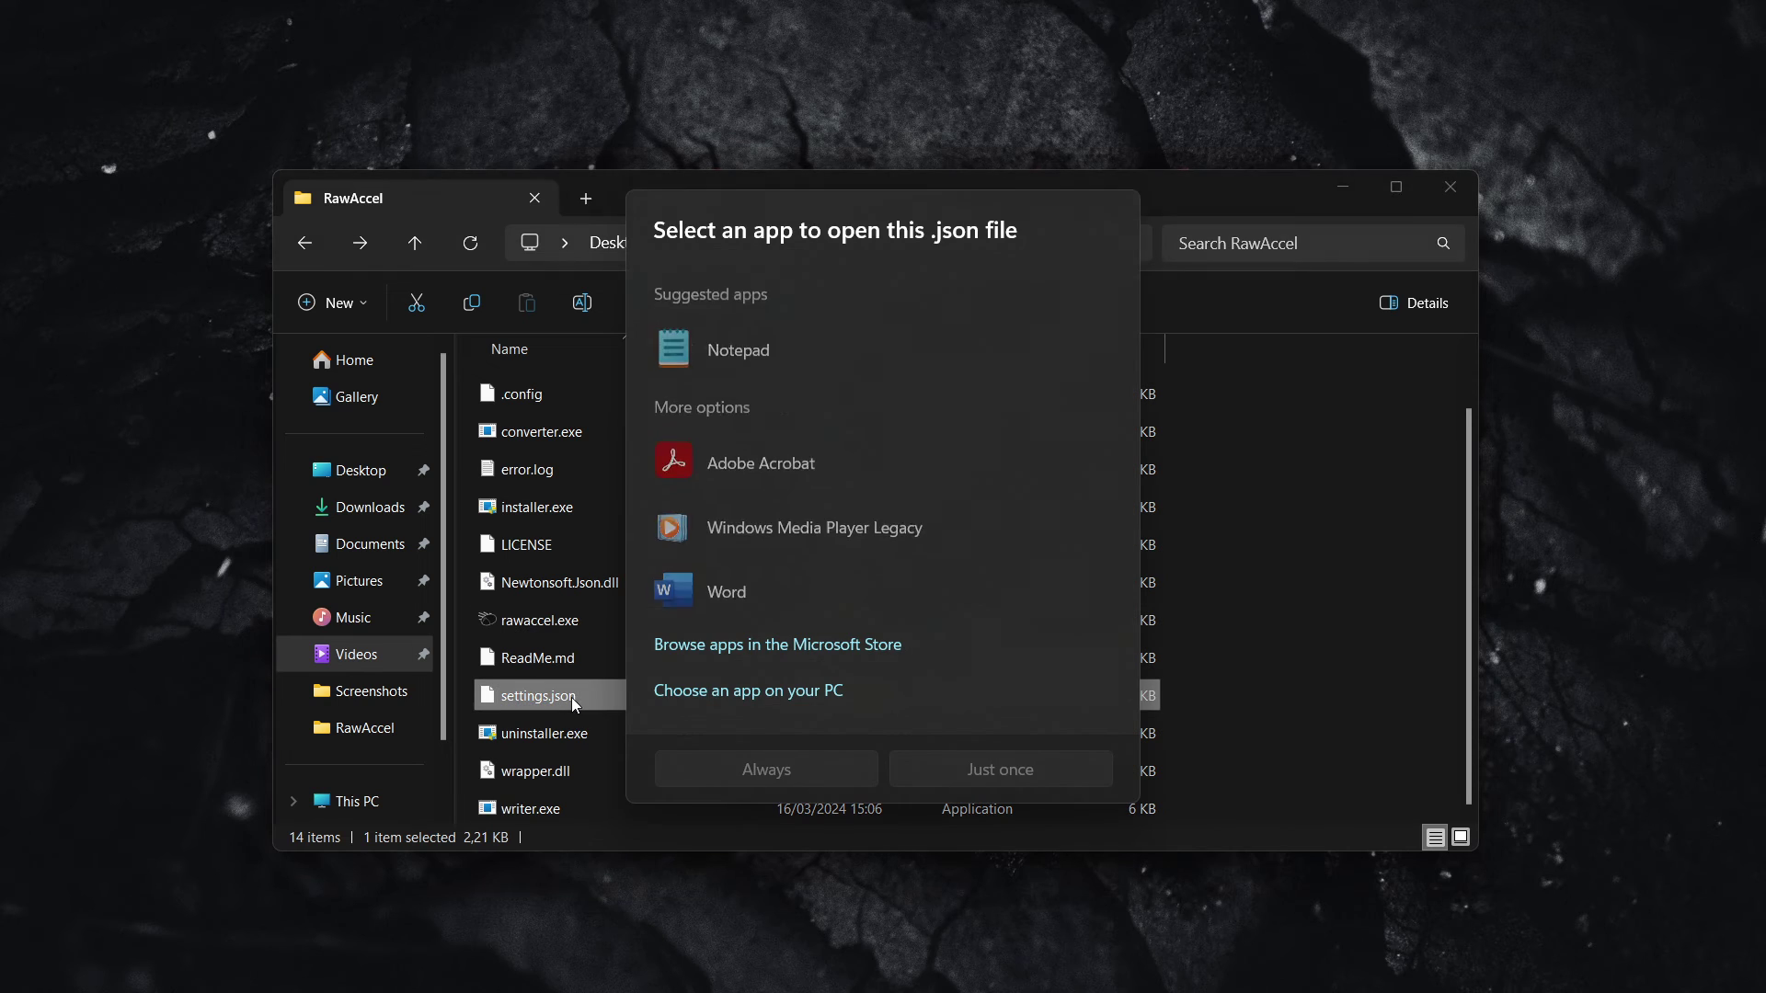
click(737, 359)
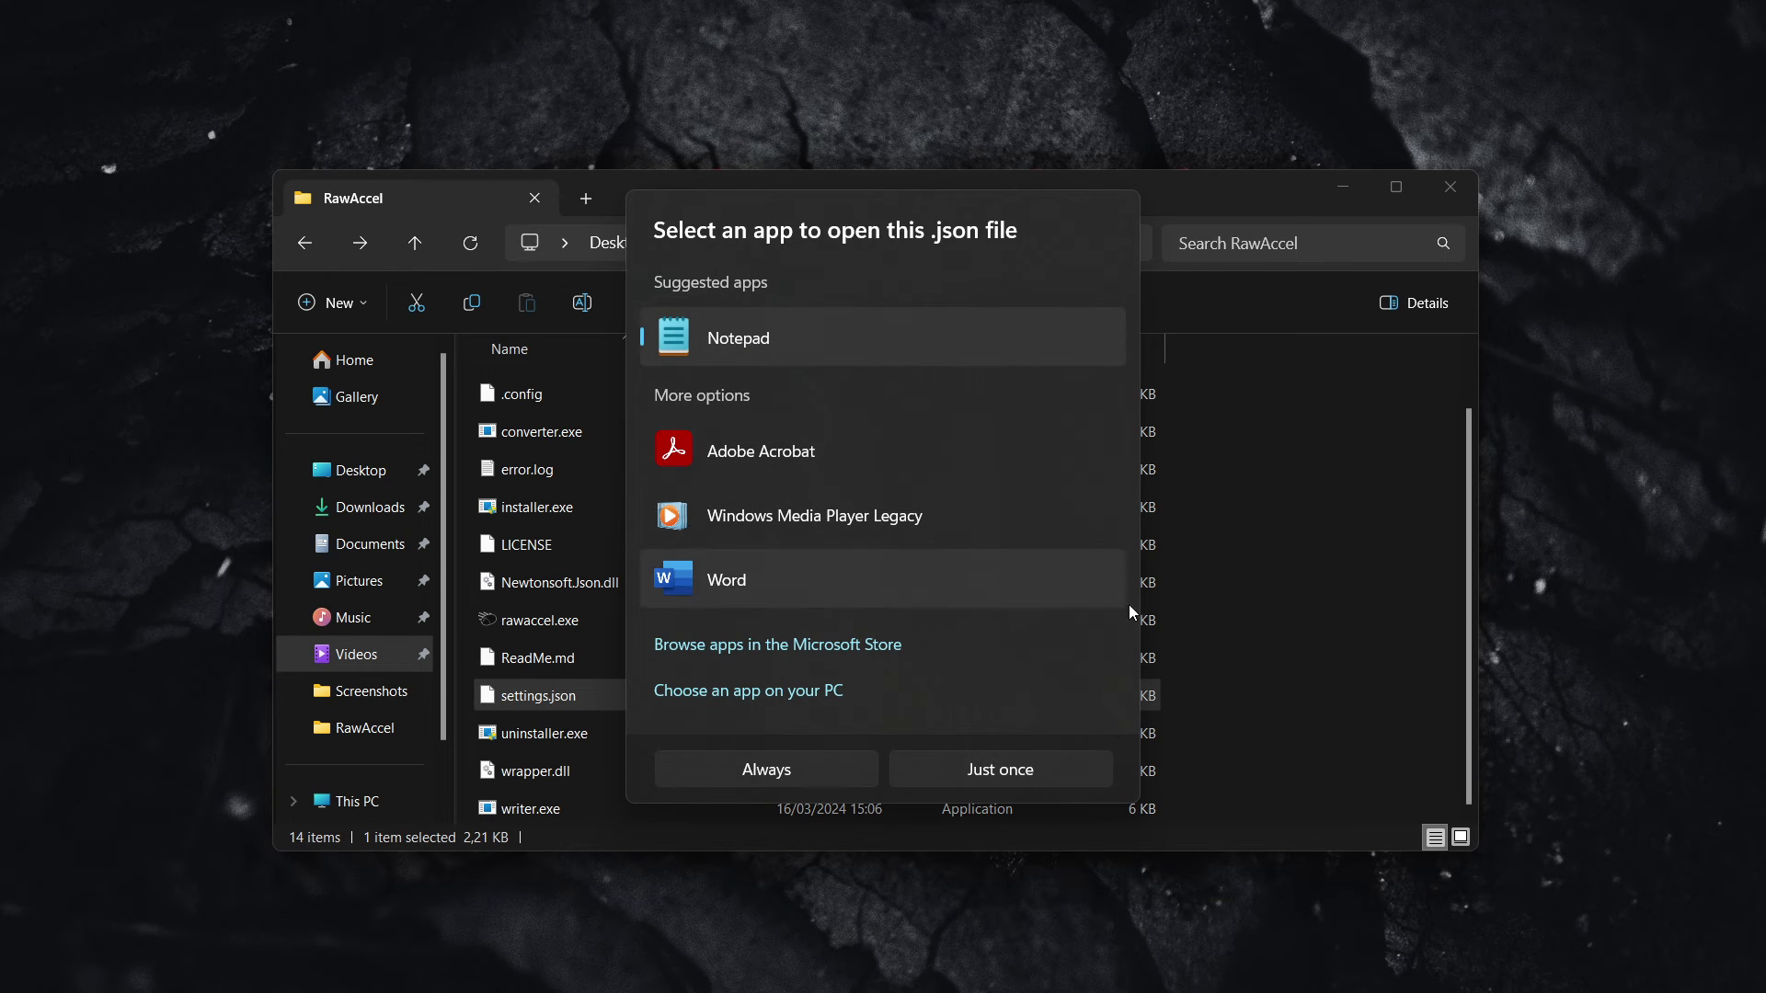
click(1029, 773)
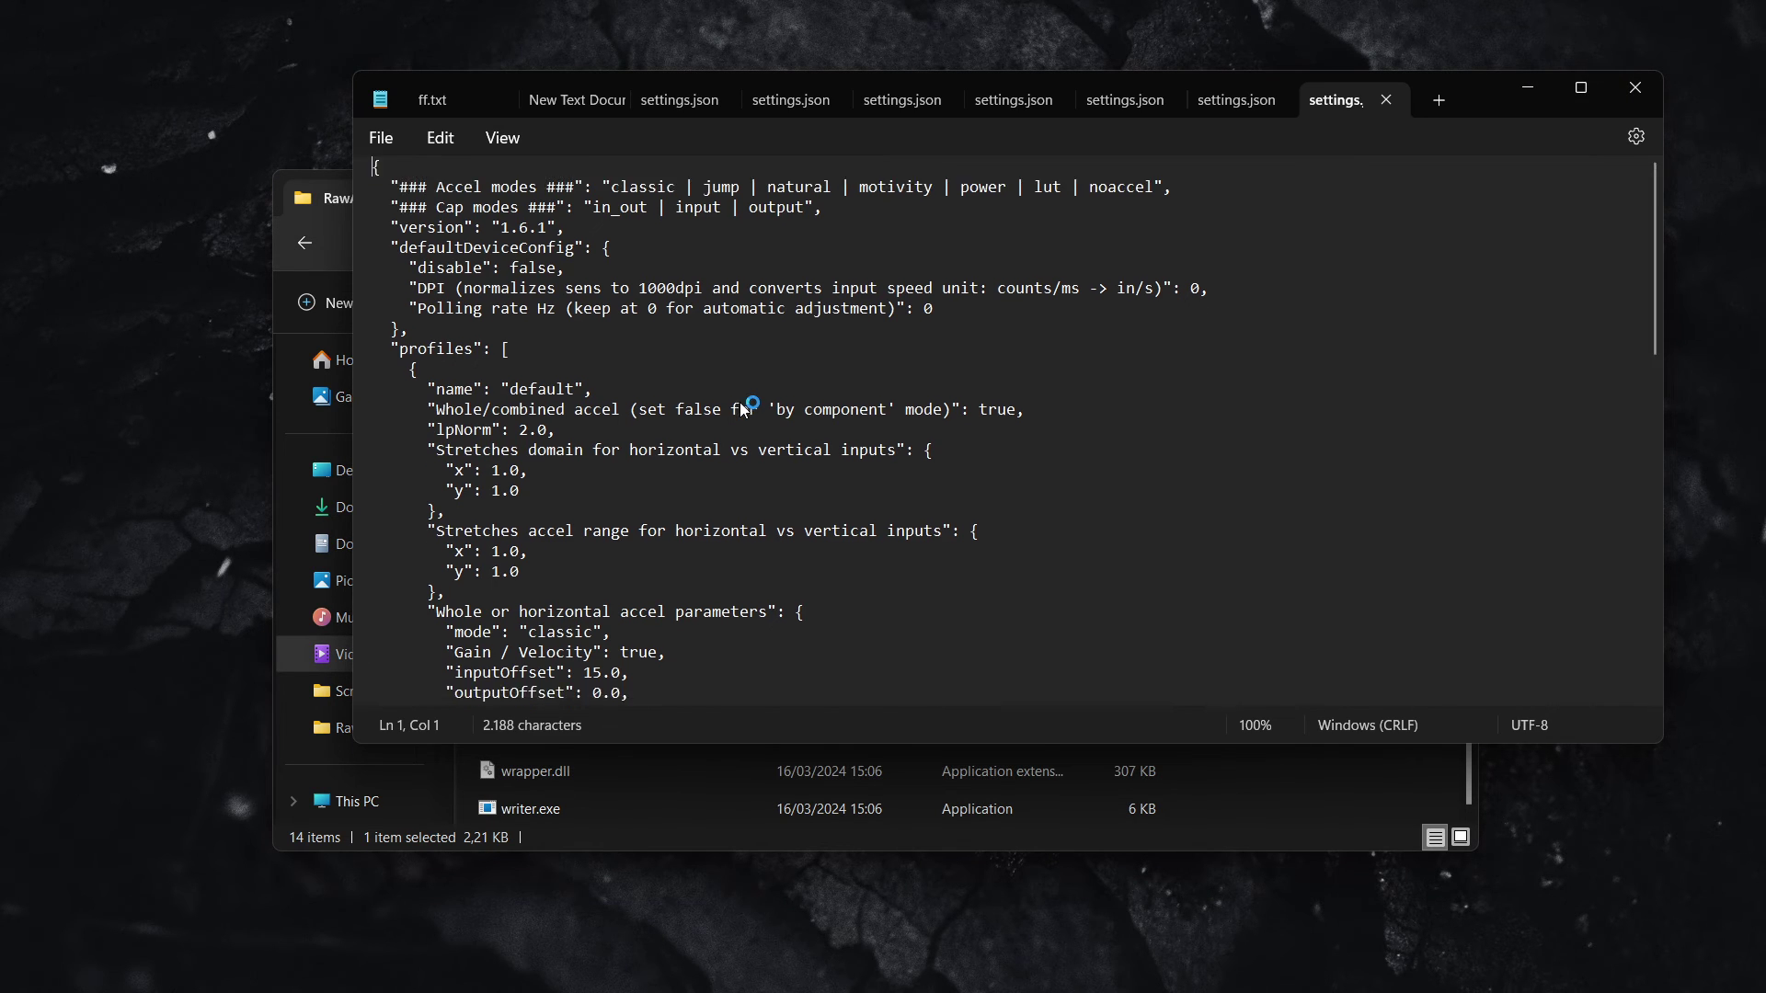
- Locate the Degrees of angle snapping line in settings.json
scroll(733, 399, down, 10)
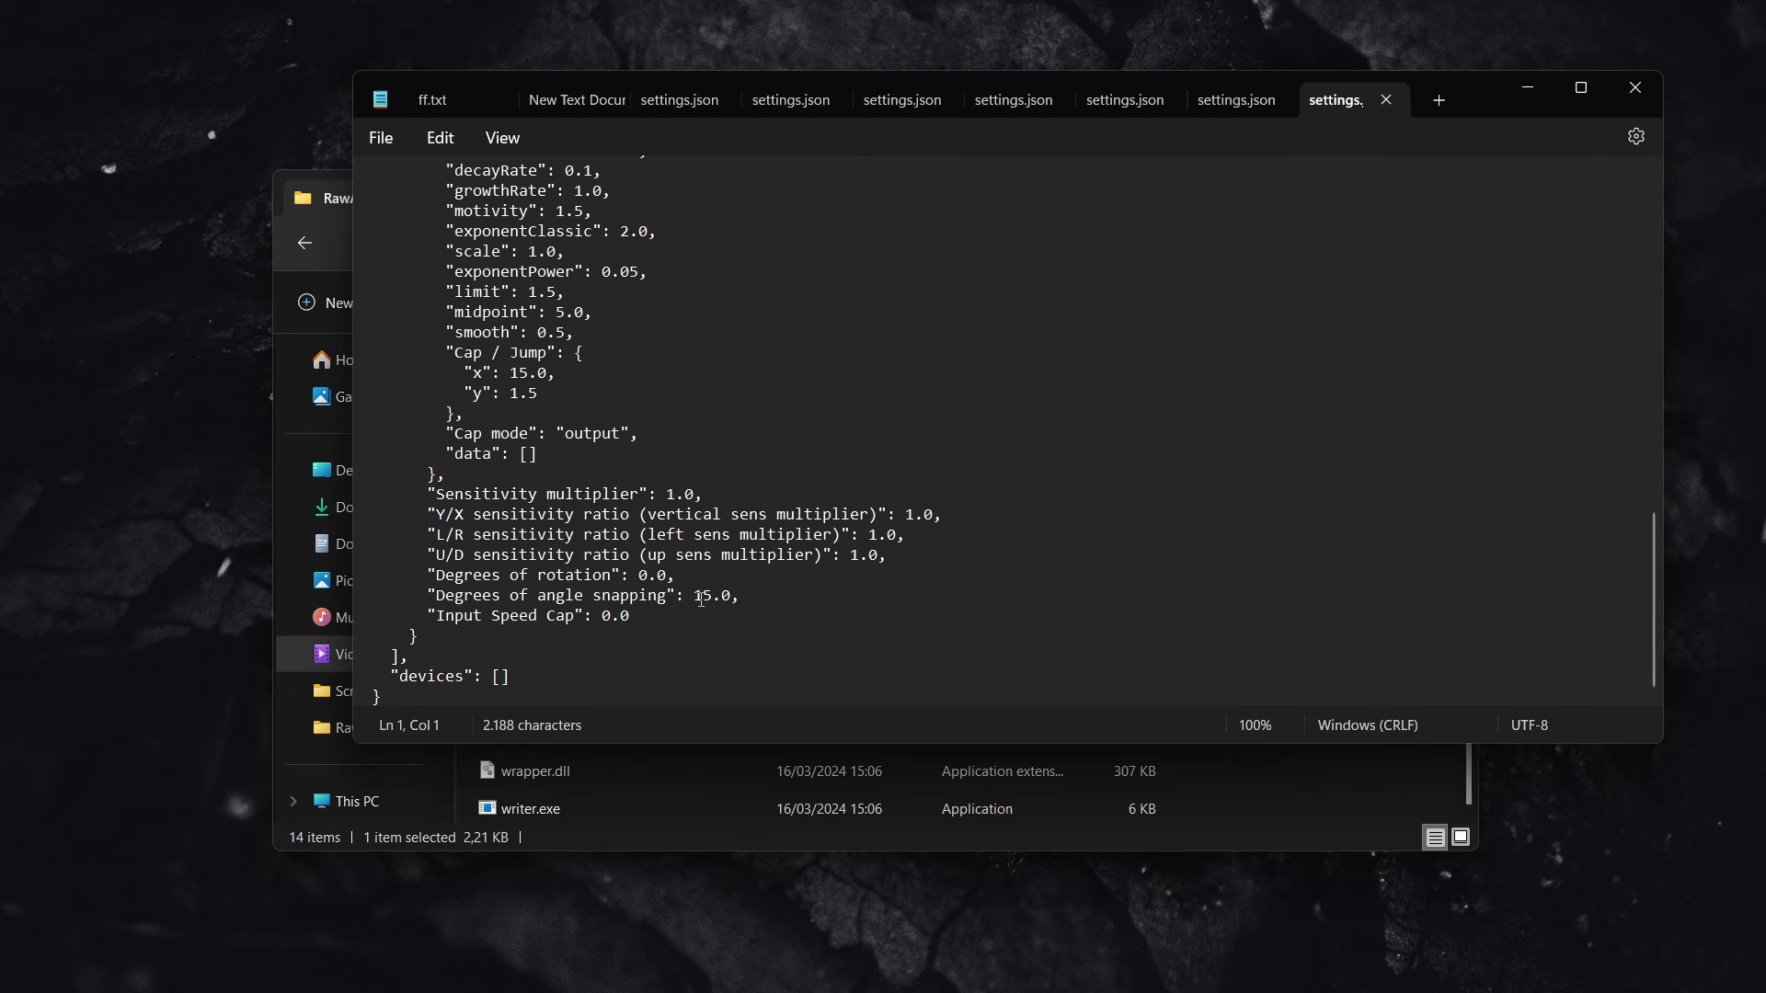
drag(694, 598, 723, 599)
click(701, 597)
drag(537, 597, 671, 598)
click(799, 603)
- Confirm angle snapping reads 15.0 and save settings.json
mouse_move(743, 596)
mouse_down()
mouse_move(692, 596)
mouse_move(714, 597)
mouse_up()
click(714, 596)
click(777, 604)
click(382, 140)
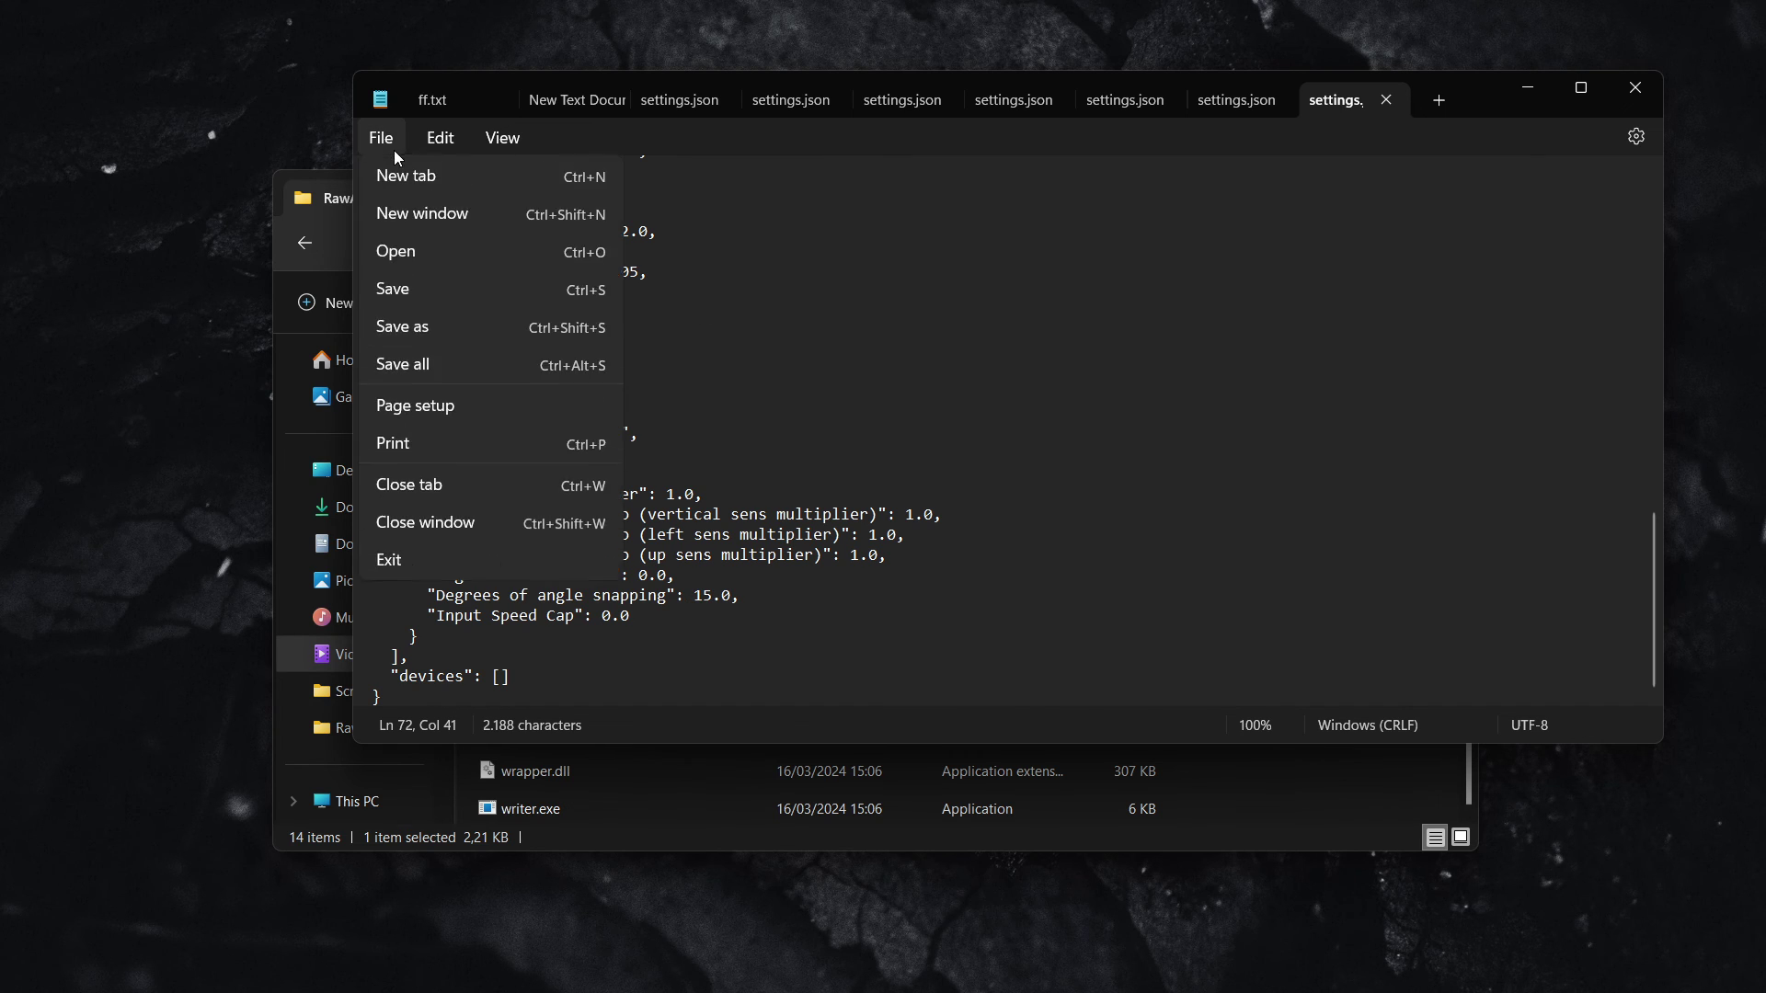
click(399, 296)
- Close Notepad, bring the running Raw Accel back via rawaccel.exe, and reapply the Linear settings
click(1643, 83)
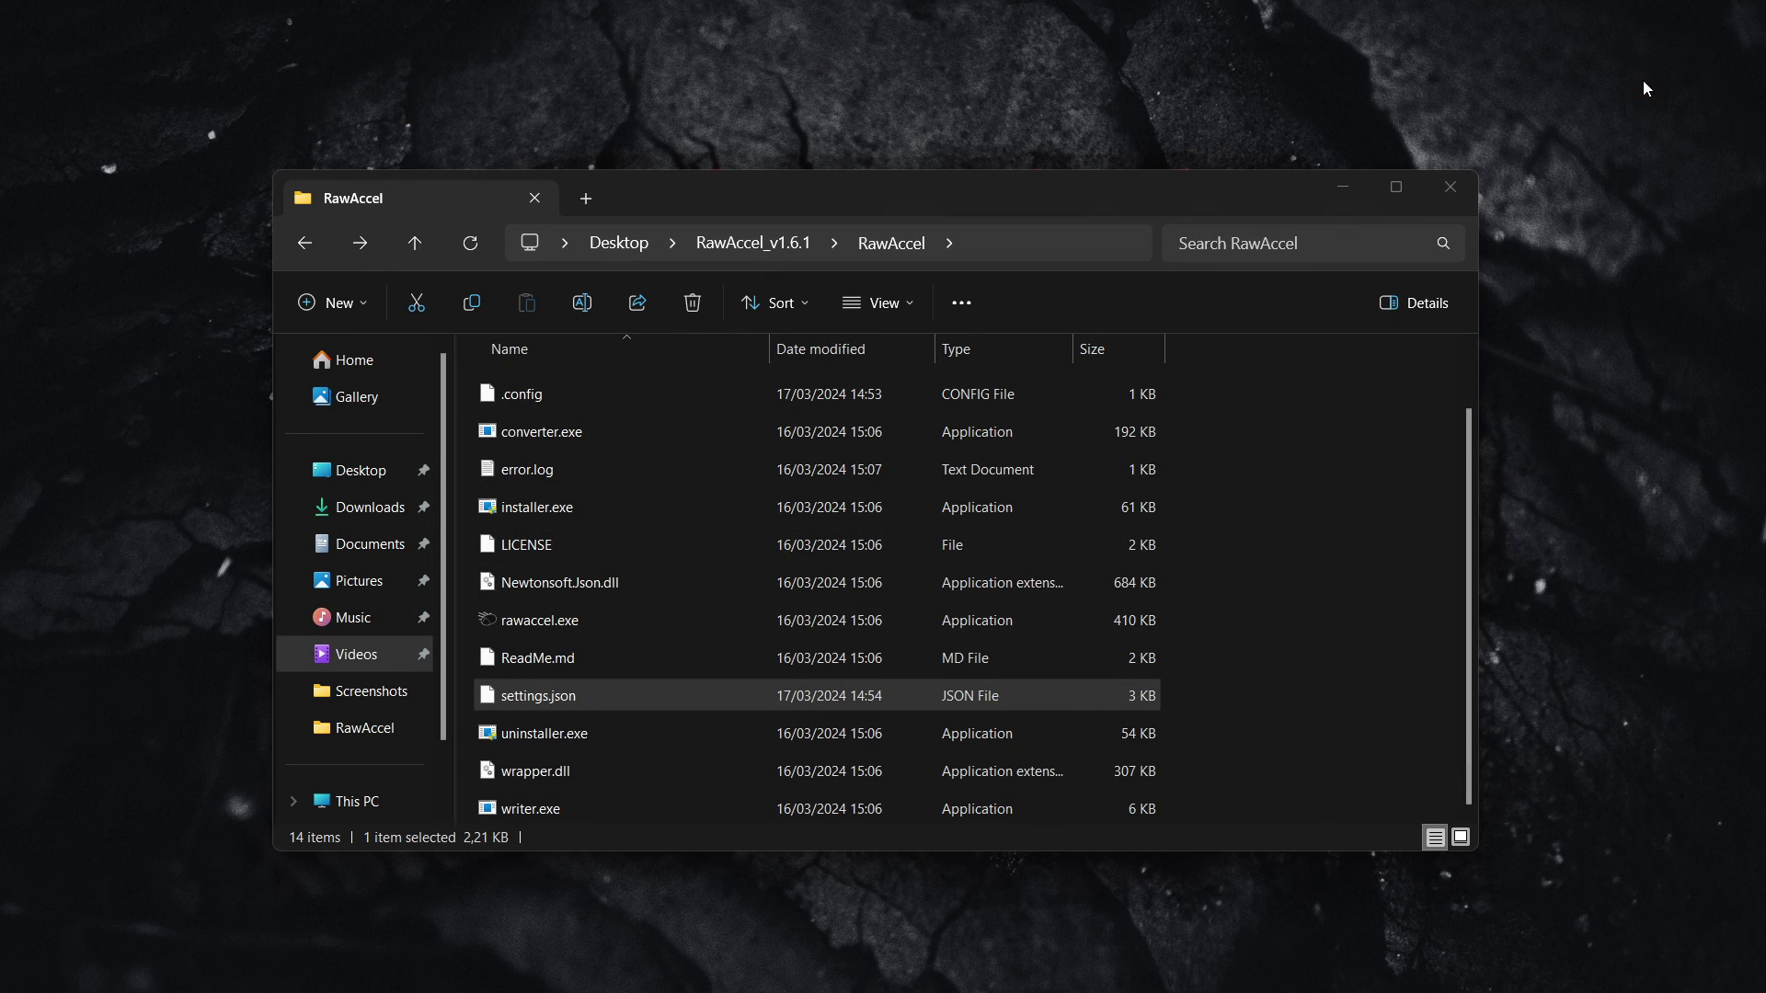
double_click(645, 622)
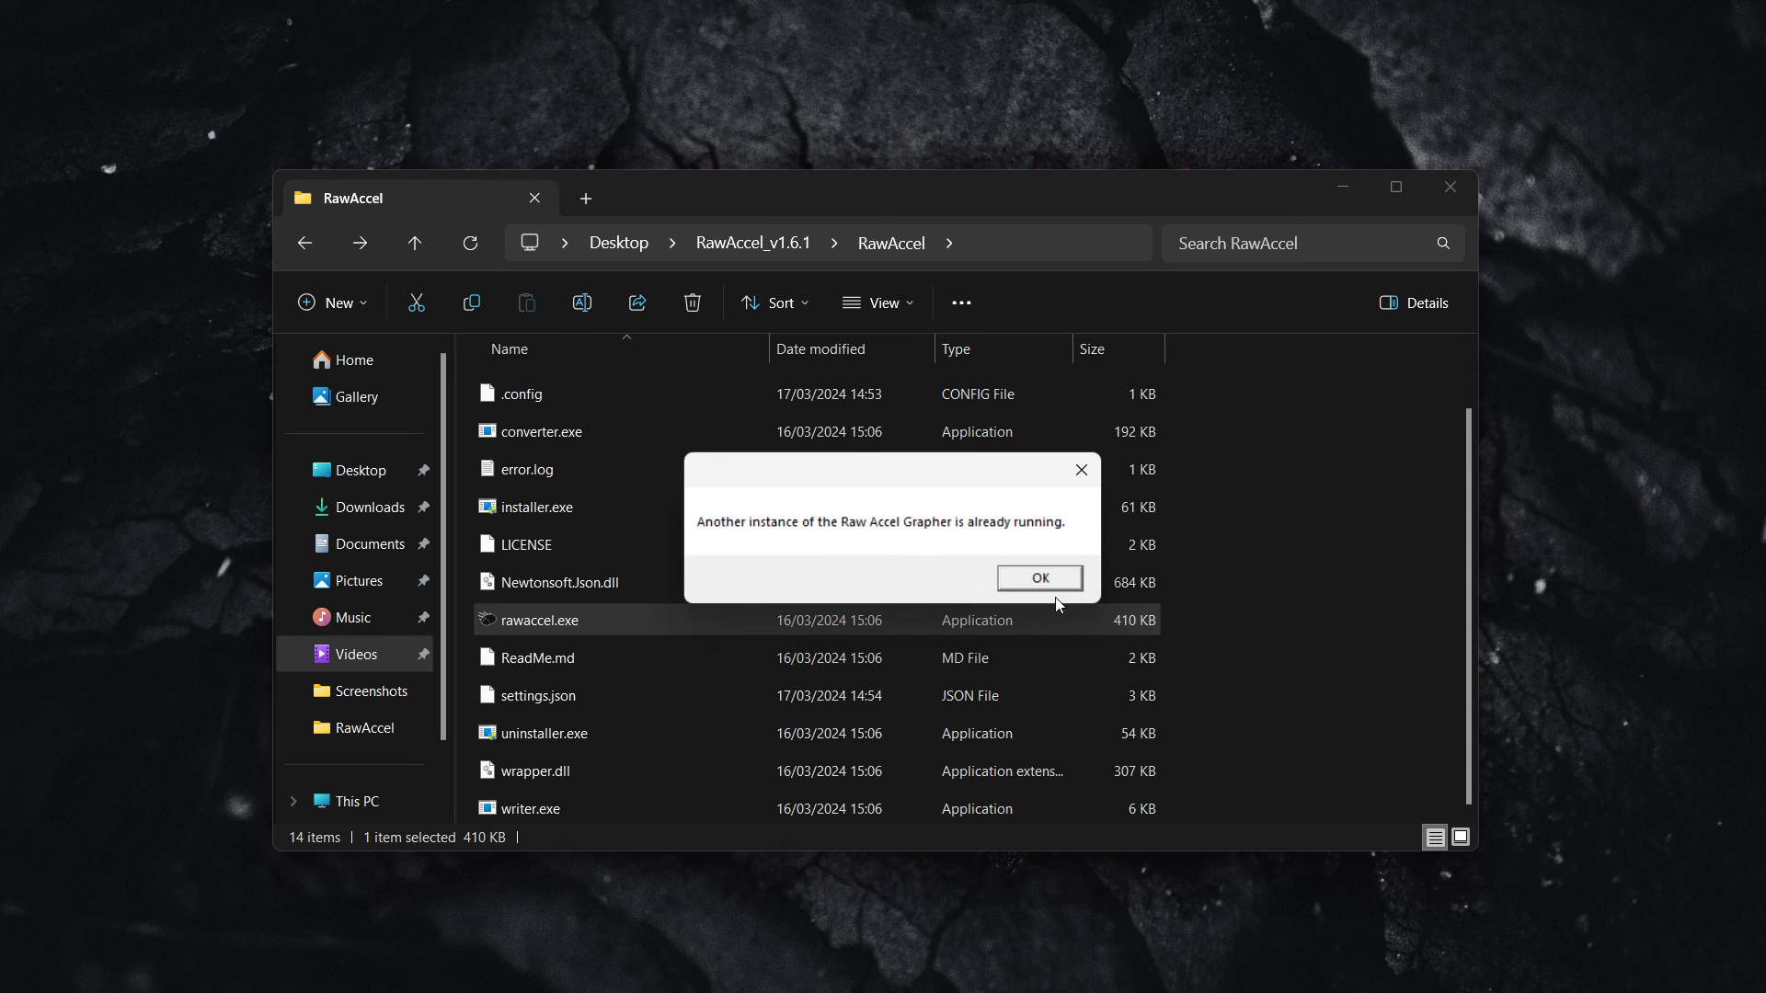
click(1041, 577)
click(1054, 970)
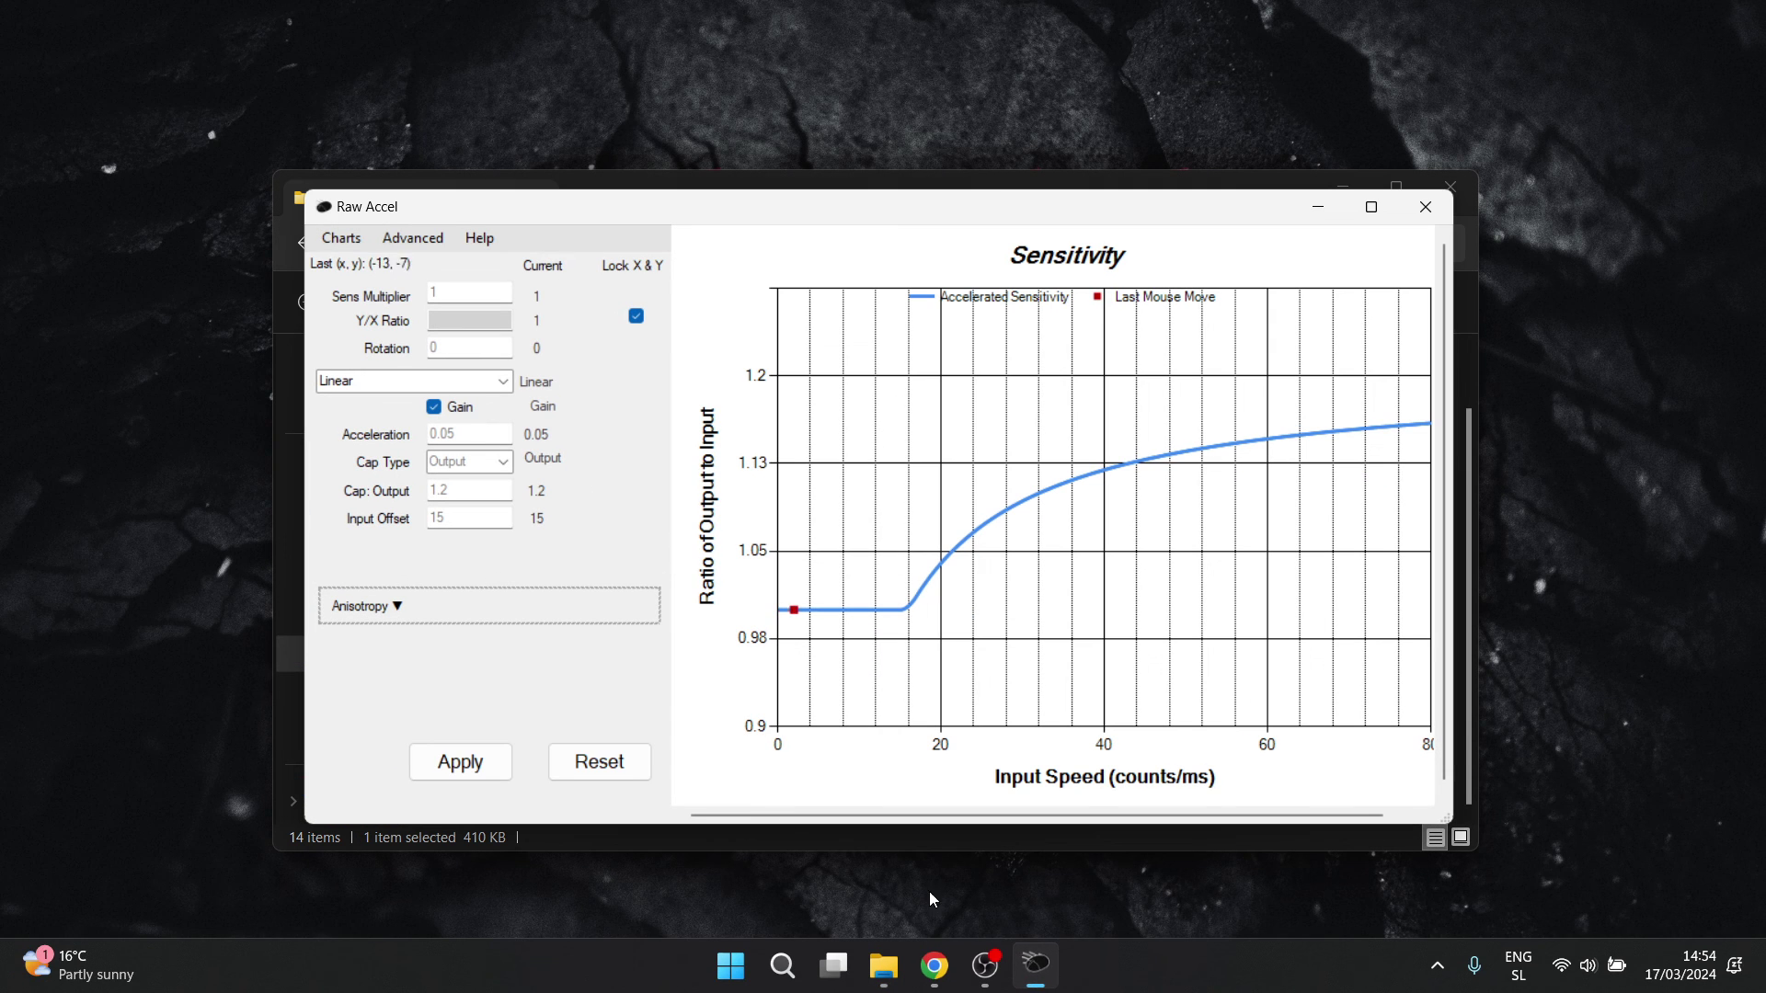
click(475, 767)
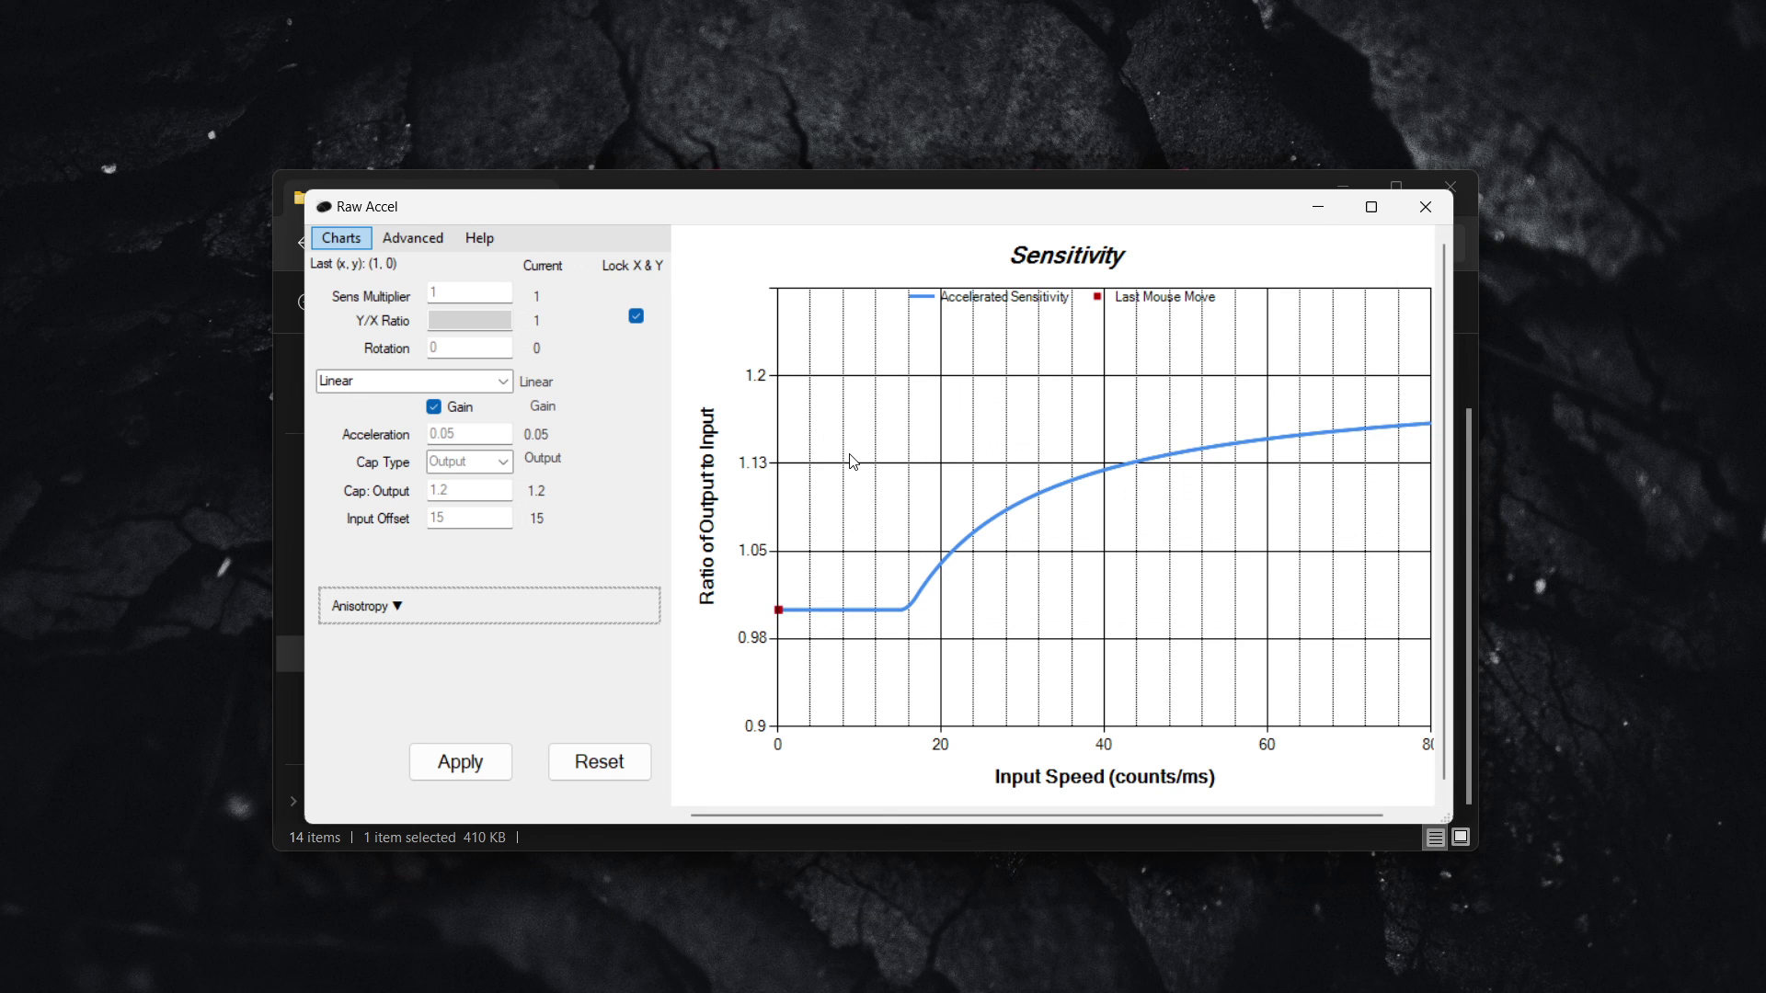
drag(930, 221, 918, 225)
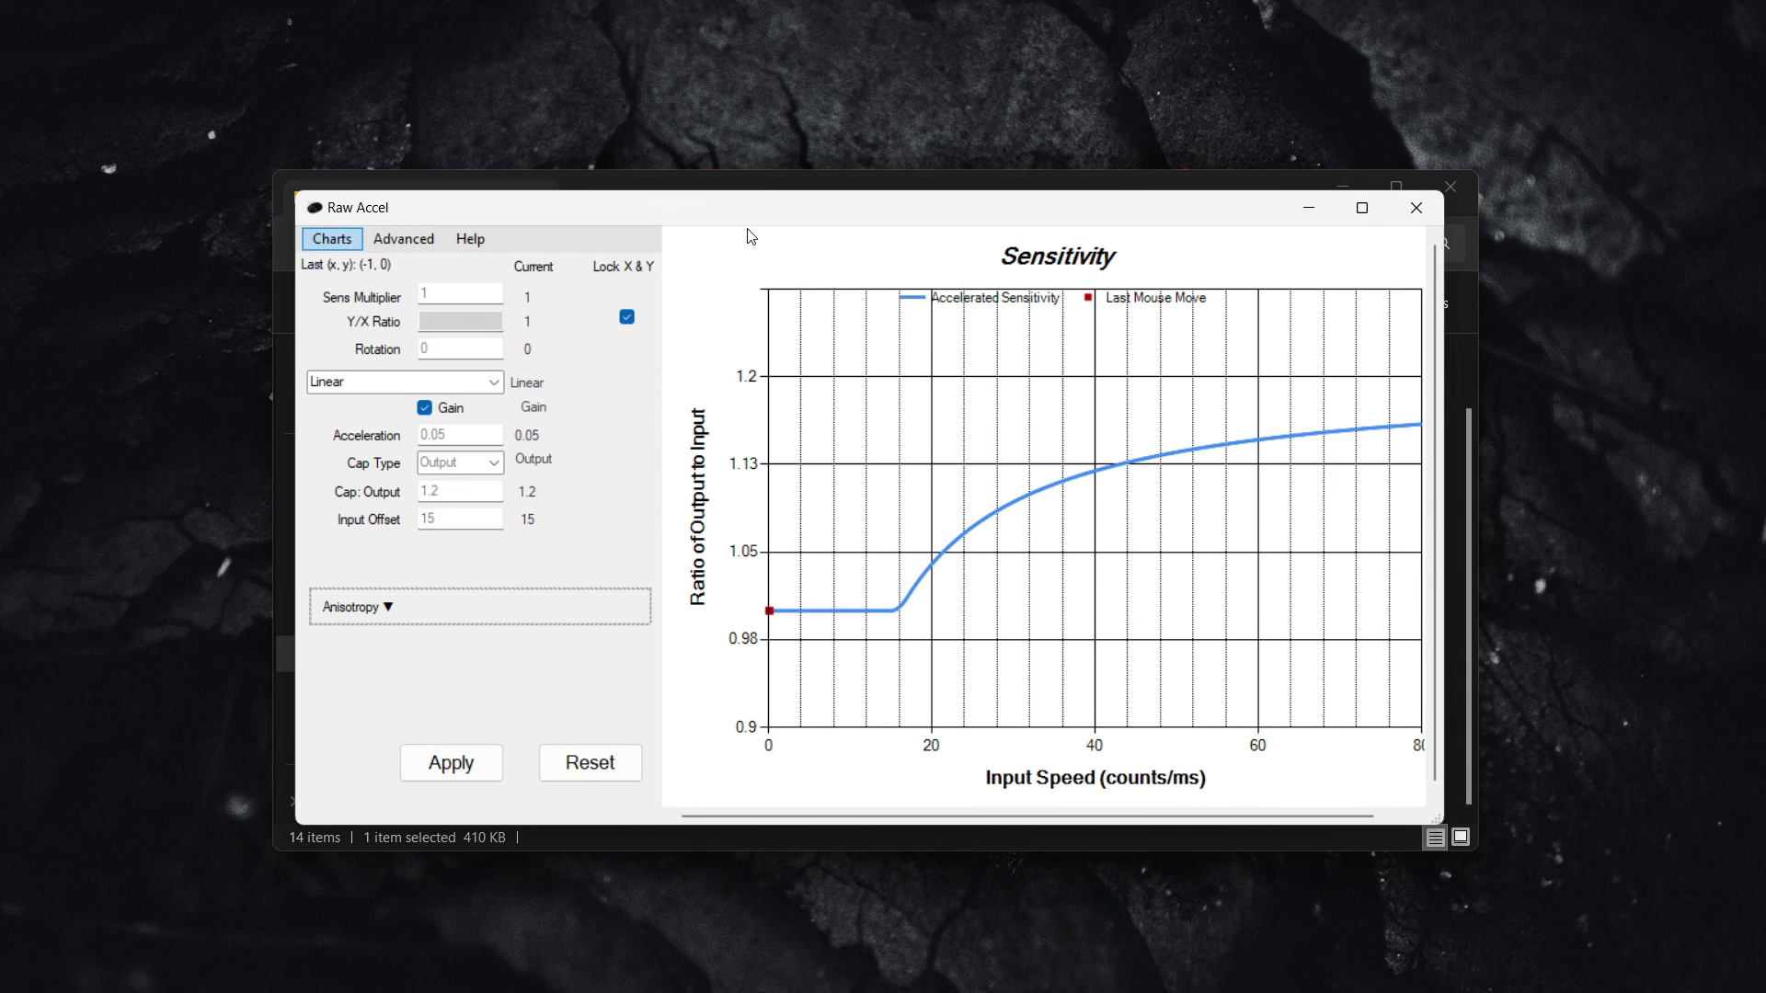